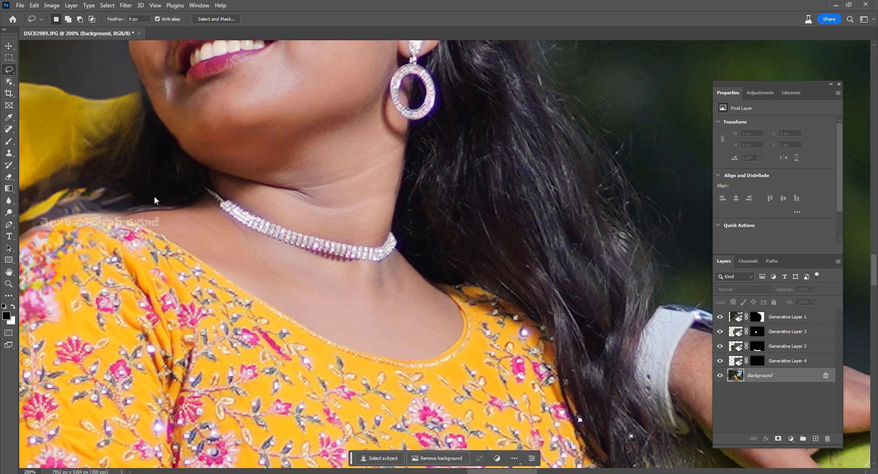
Lasso the woman's necklace and neckline area and generate a fill with the prompt "add royal gold jewellery".
left_click_drag(197, 188, 197, 189)
mouse_move(263, 280)
left_mouse_down()
mouse_move(357, 344)
mouse_move(402, 353)
mouse_move(440, 330)
mouse_move(429, 269)
mouse_move(404, 234)
mouse_move(346, 241)
mouse_move(271, 220)
left_mouse_up()
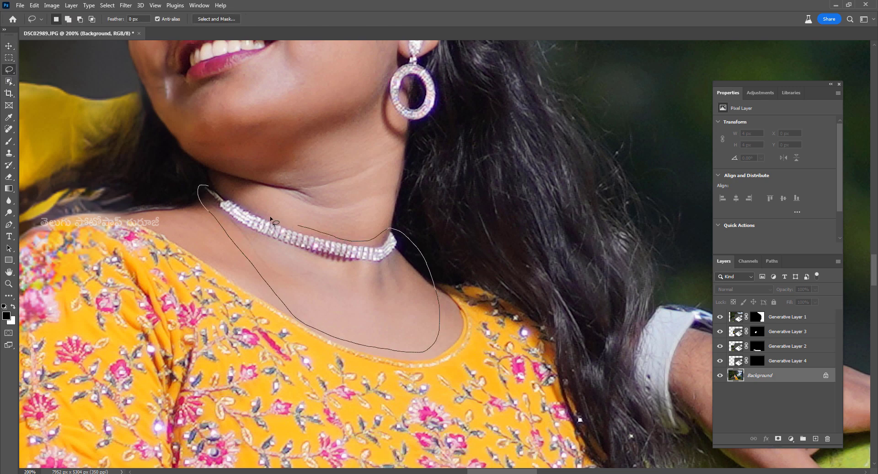
left_click_drag(225, 195, 209, 187)
left_click(246, 364)
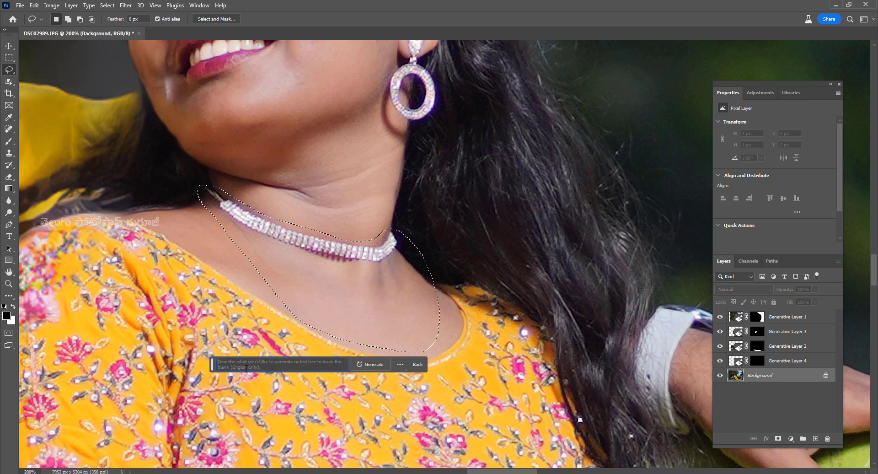
type("add royal gold jewellery")
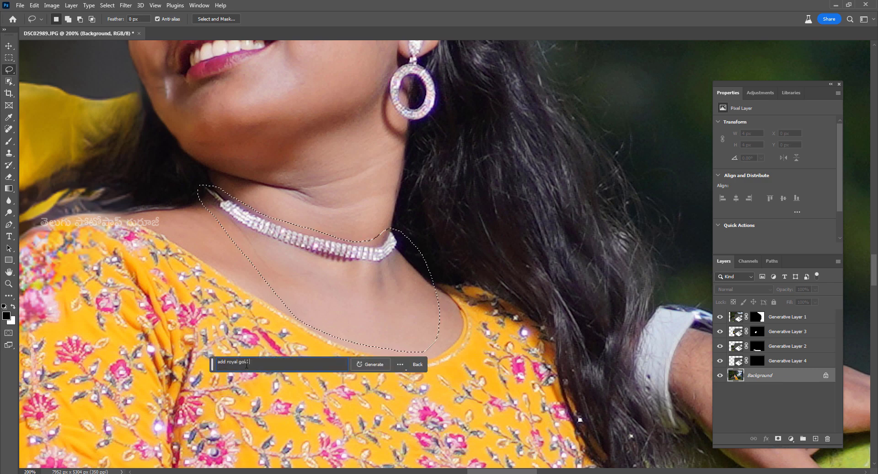
left_click(370, 364)
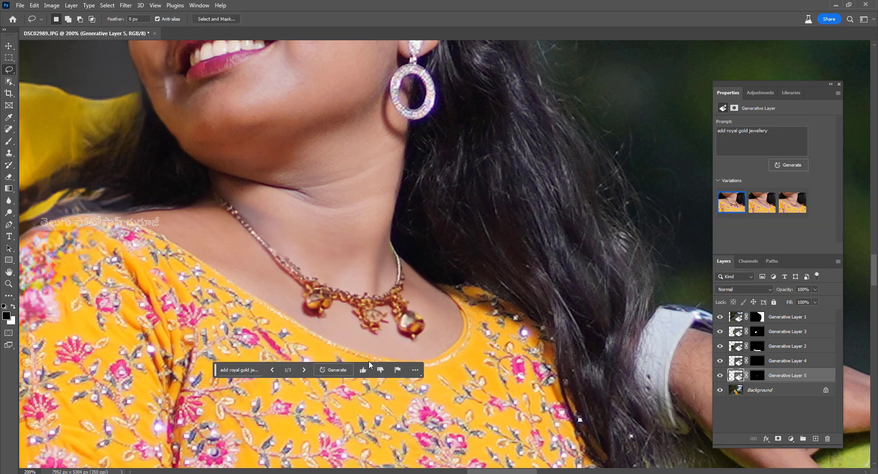
Choose the second variation of the generated necklace and check it in the wider photo.
left_click(761, 210)
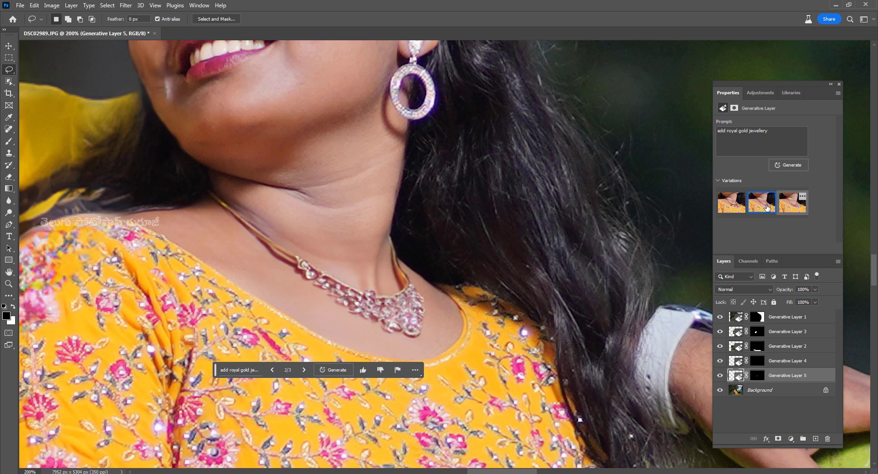
key("ctrl+0")
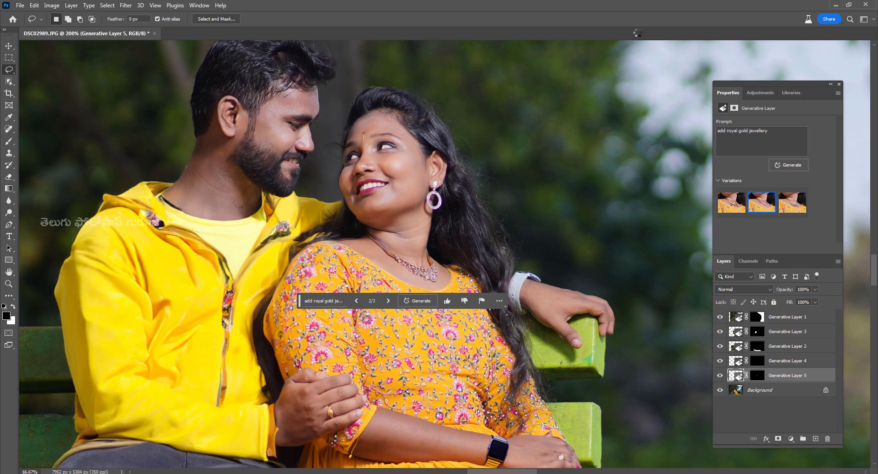
key("ctrl+minus")
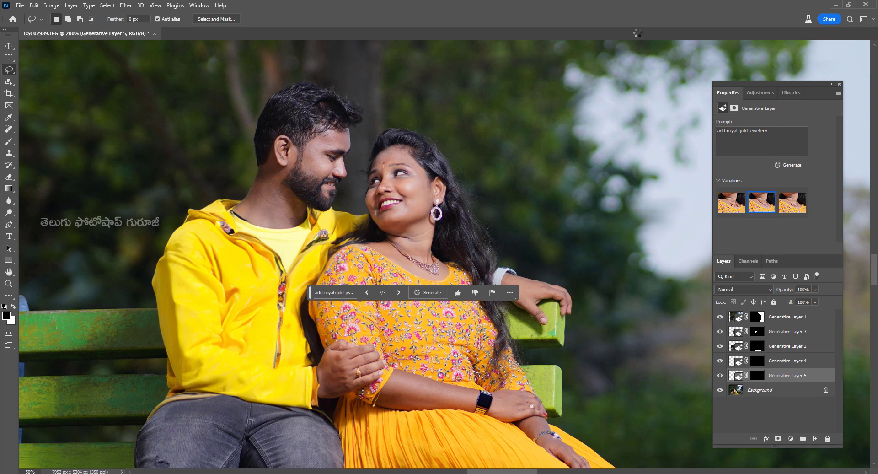
key("ctrl+minus")
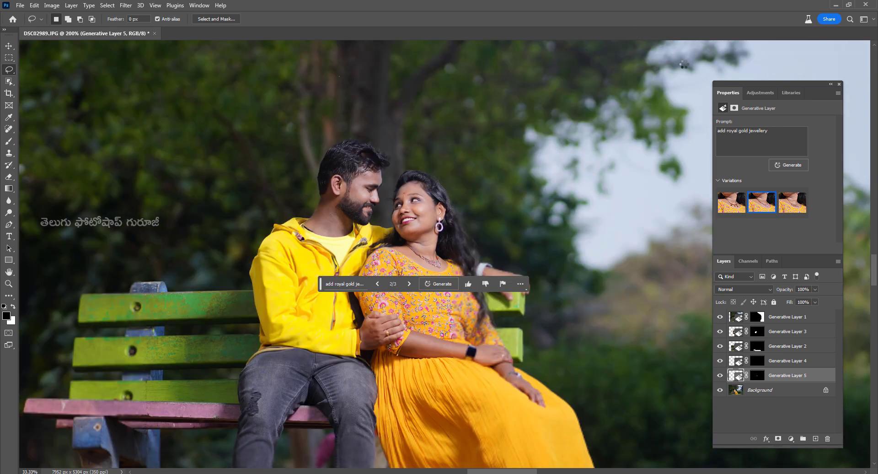
key("ctrl+minus")
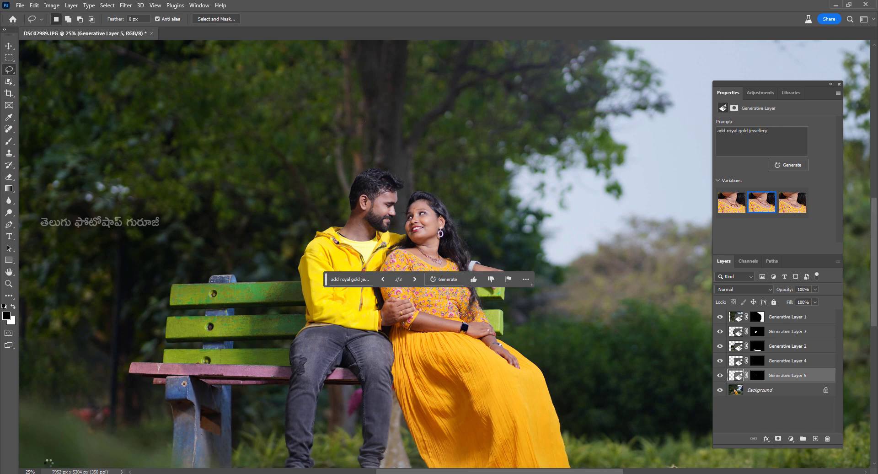
left_click_drag(49, 461, 51, 462)
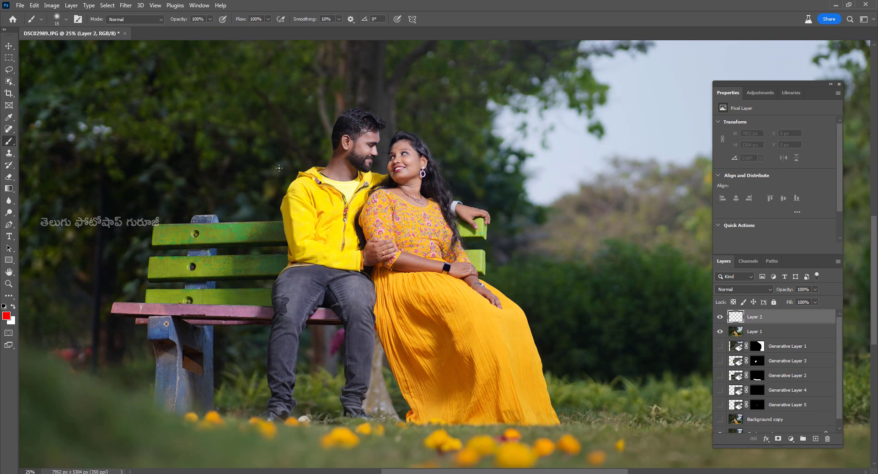
Mark the edited areas with red brush outlines around the jacket, the watch, the flowers and the area beside the couple.
left_click_drag(306, 161, 269, 247)
left_click_drag(290, 157, 326, 162)
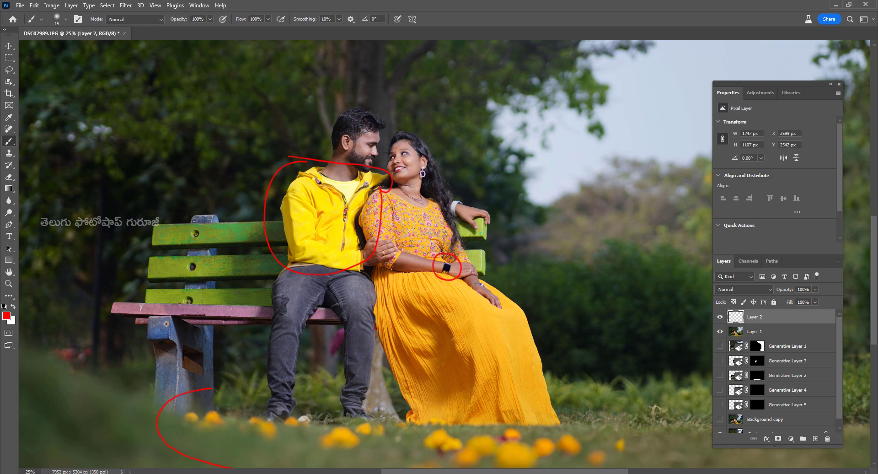
mouse_move(492, 397)
left_mouse_down()
mouse_move(319, 374)
mouse_move(225, 373)
left_mouse_up()
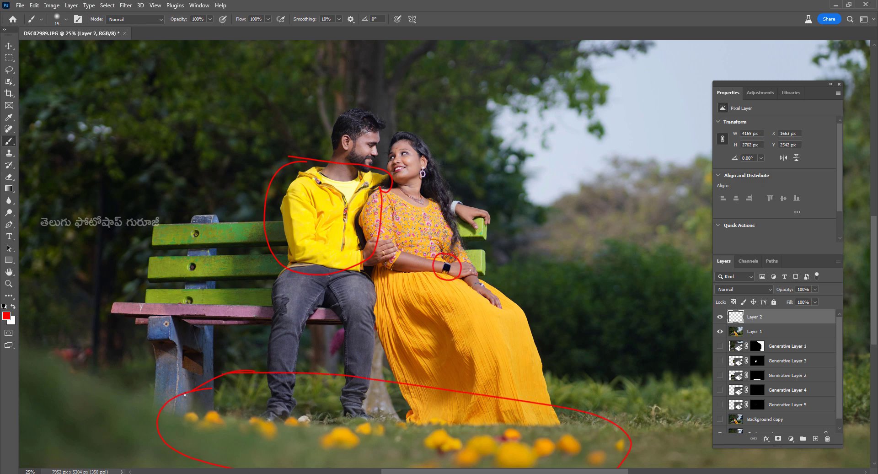
key("ctrl+minus")
key("ctrl+minus")
left_click_drag(441, 281, 362, 291)
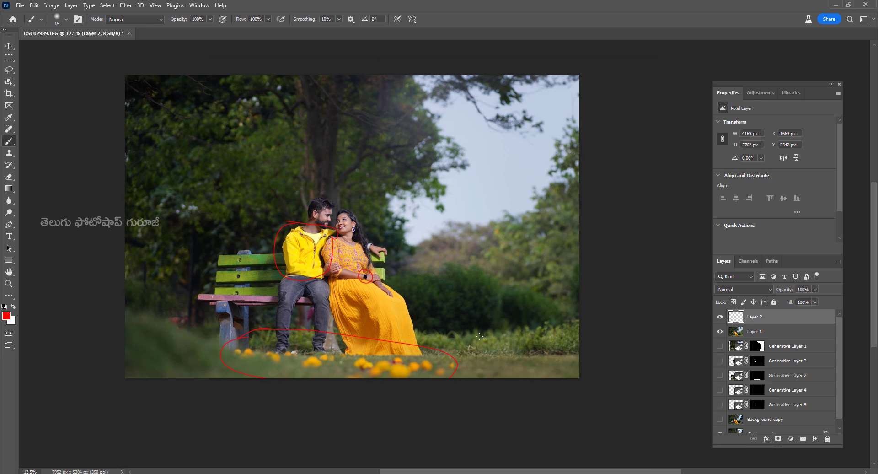
mouse_move(479, 337)
left_mouse_down()
mouse_move(621, 183)
mouse_move(477, 87)
left_mouse_up()
Toggle the visibility of Layer 1 repeatedly to compare the original photo with the edited one.
left_click(720, 331)
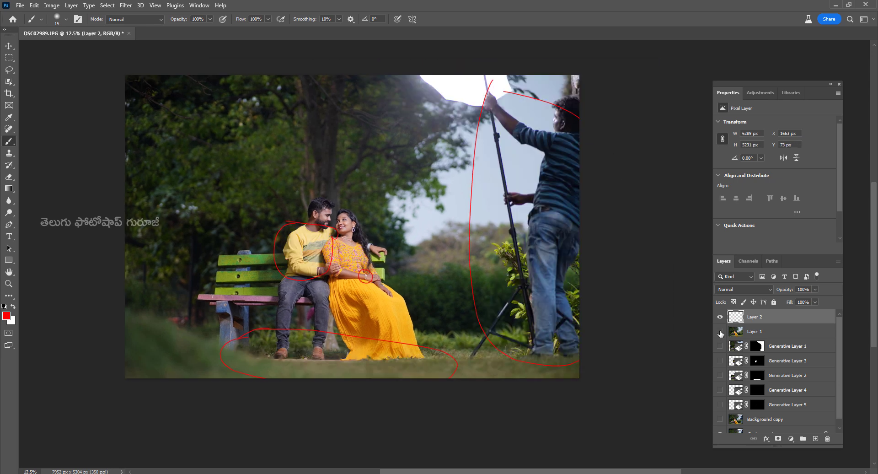
left_click(720, 331)
left_click(721, 331)
left_click(720, 331)
left_click(720, 331)
left_click(720, 331)
left_click(720, 331)
left_click(720, 331)
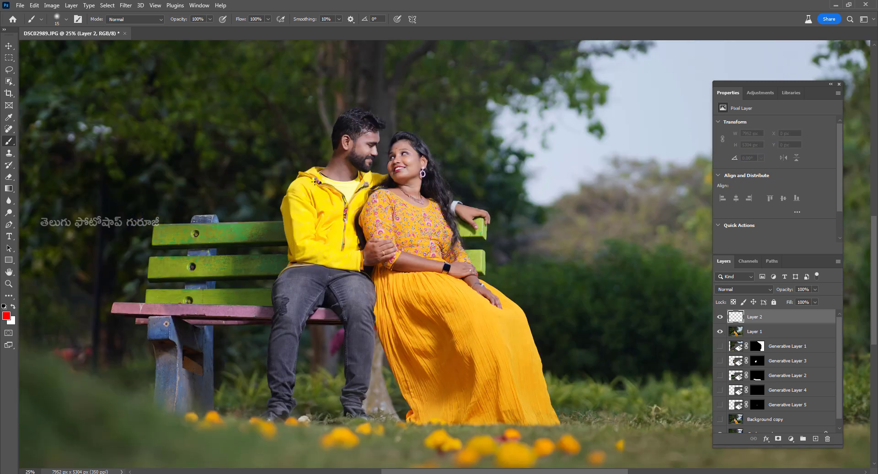
Outline the jacket, the watch, the foreground flowers and the removed light-stand area in red with the Brush tool.
left_click_drag(306, 161, 266, 237)
mouse_move(365, 259)
left_mouse_down()
mouse_move(379, 187)
mouse_move(368, 167)
mouse_move(288, 156)
left_mouse_up()
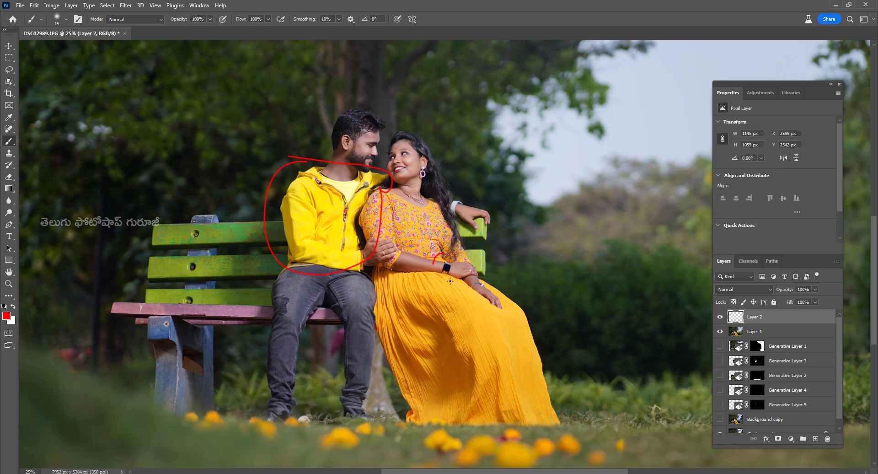
left_click_drag(450, 281, 447, 253)
mouse_move(561, 406)
left_mouse_down()
mouse_move(328, 373)
mouse_move(224, 374)
left_mouse_up()
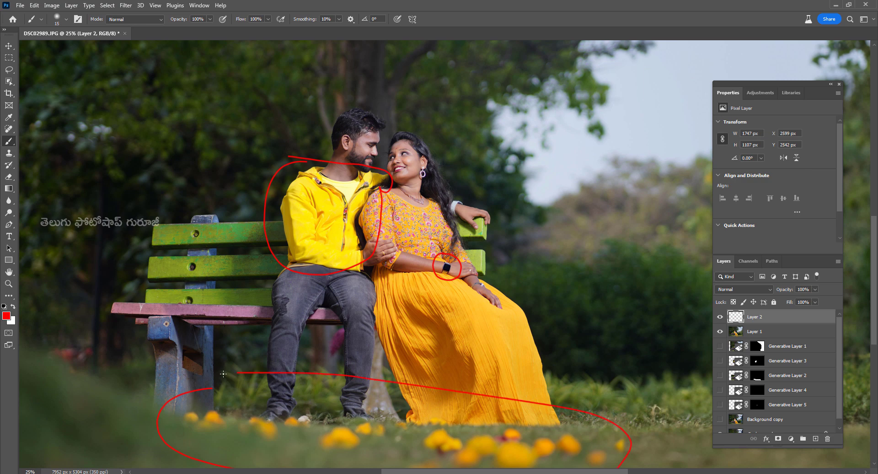
key("ctrl+minus")
key("ctrl+minus")
left_click_drag(563, 184, 482, 199)
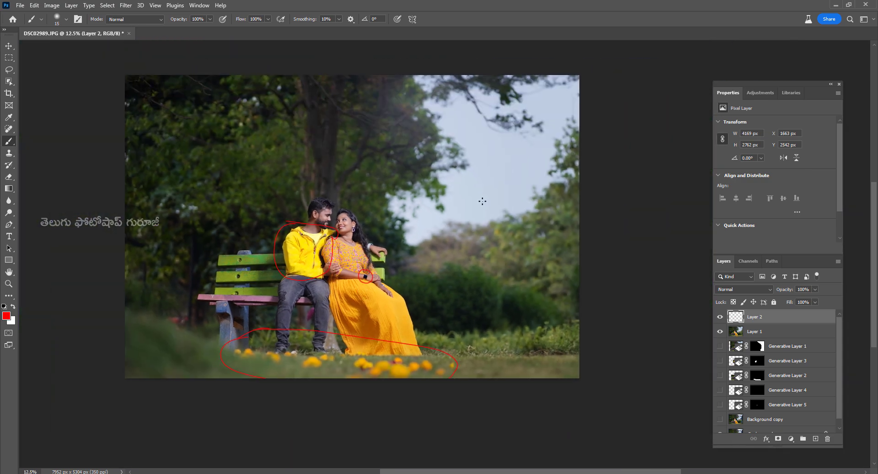
left_click_drag(493, 80, 613, 159)
Compare the marked areas before and after the edits by hiding and showing Layer 1.
left_click(720, 331)
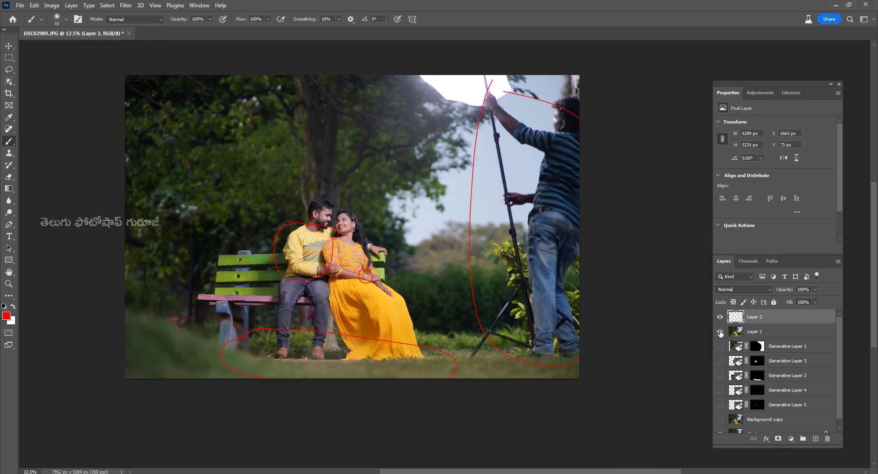
left_click(720, 331)
left_click(719, 331)
left_click(720, 331)
left_click(720, 331)
left_click(720, 331)
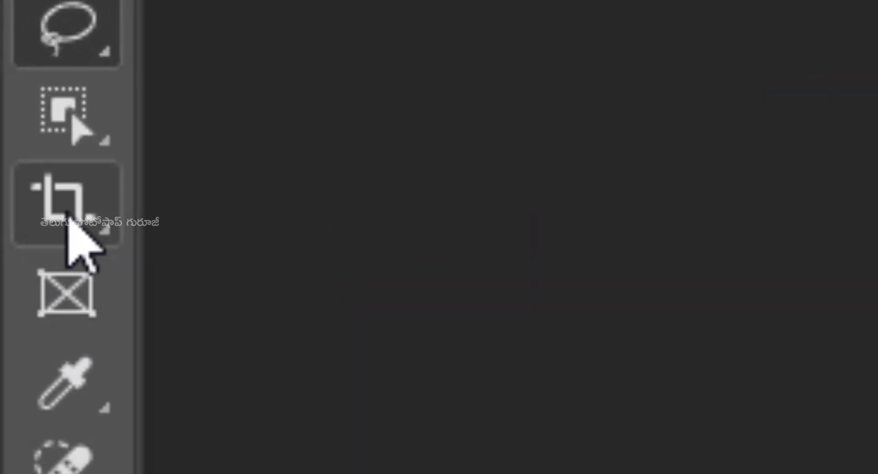
Extend the beach photo's canvas on both sides with the Crop tool to about 11336 px wide.
left_click(68, 214)
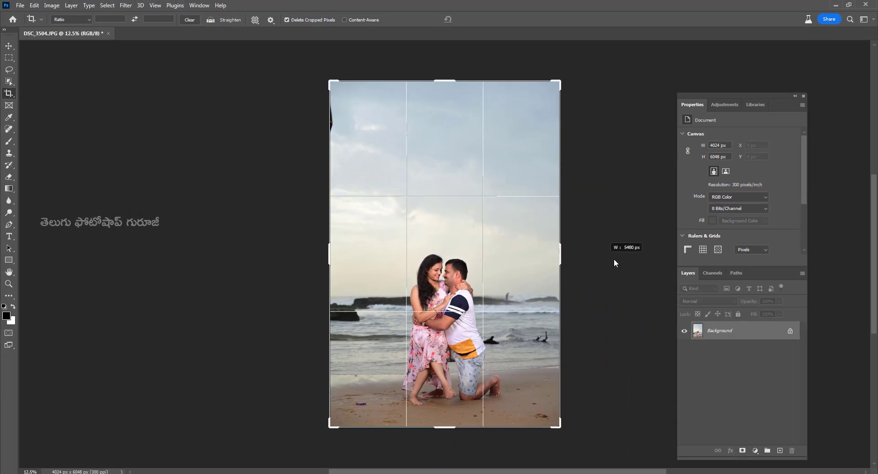
left_click_drag(614, 259, 660, 262)
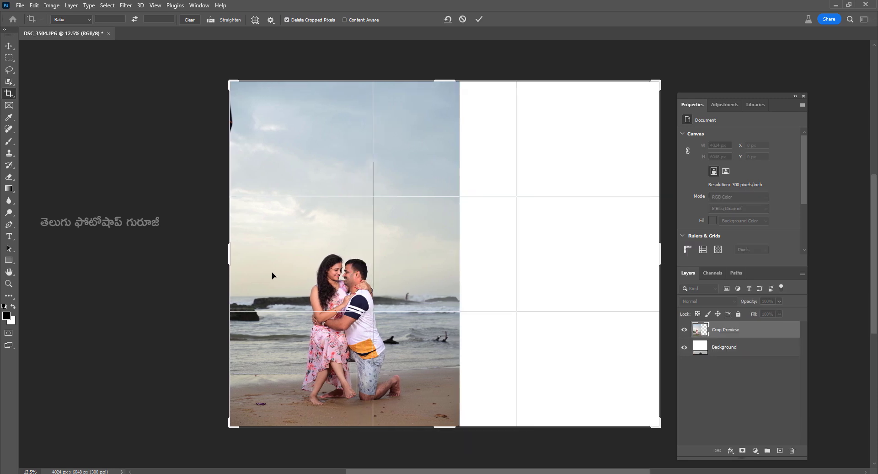
left_click_drag(230, 261, 121, 259)
key("Return")
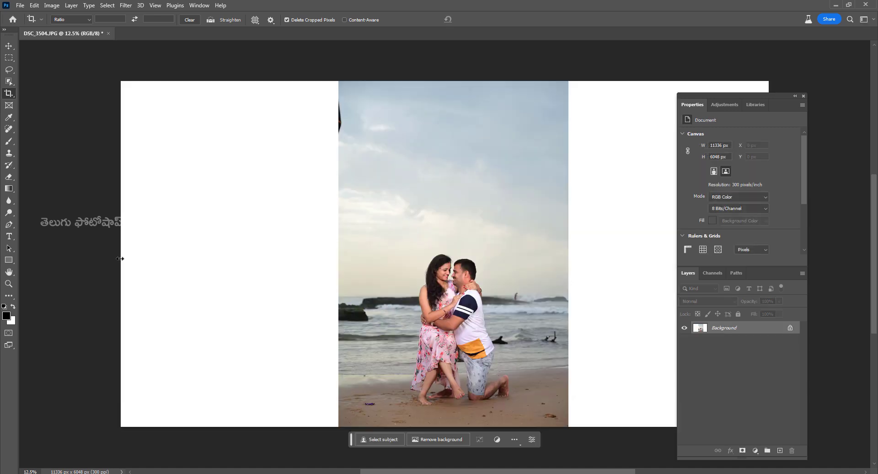
Select the blank areas on both sides of the photo, fill them with a prompt-free Generative Fill, and choose the second variation.
key("m")
left_click_drag(341, 82, 567, 427)
key("ctrl+shift+i")
left_click(382, 439)
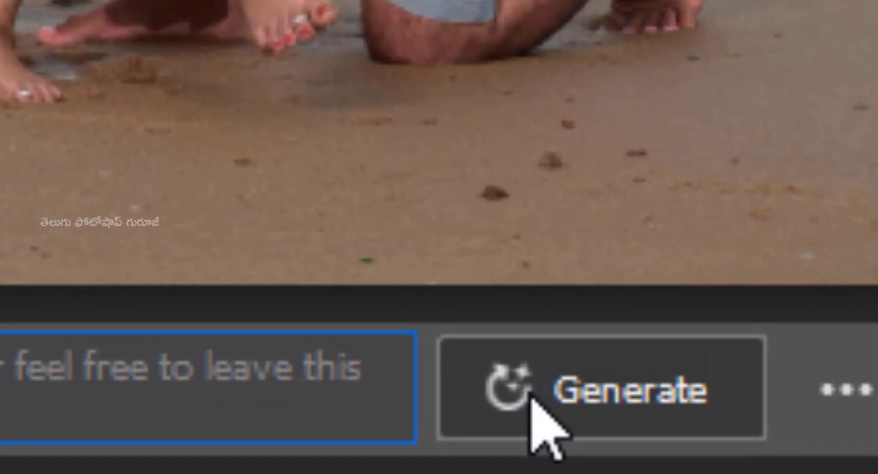
left_click(488, 440)
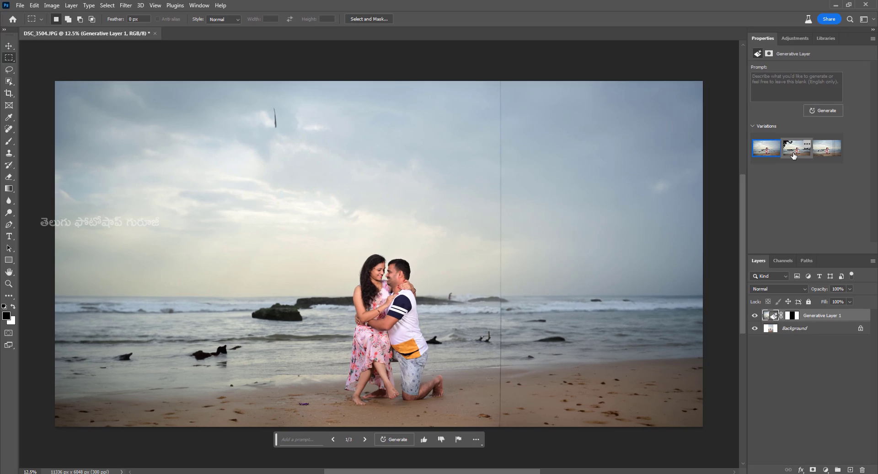
left_click(778, 160)
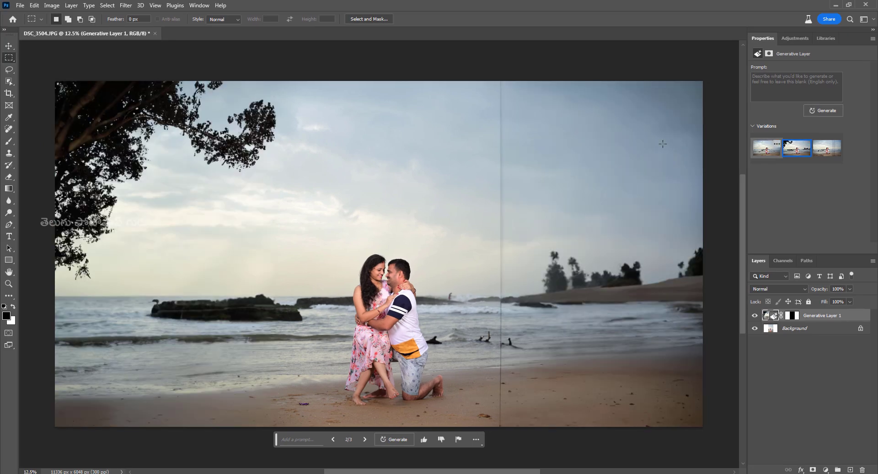
Activate the generative layer's mask and set up the Eraser with a 250 px brush.
left_click(792, 315)
key("e")
key("[")
key("[")
key("[")
key("[")
key("[")
key("[")
key("[")
key("[")
key("[")
key("[")
key("[")
key("[")
key("x")
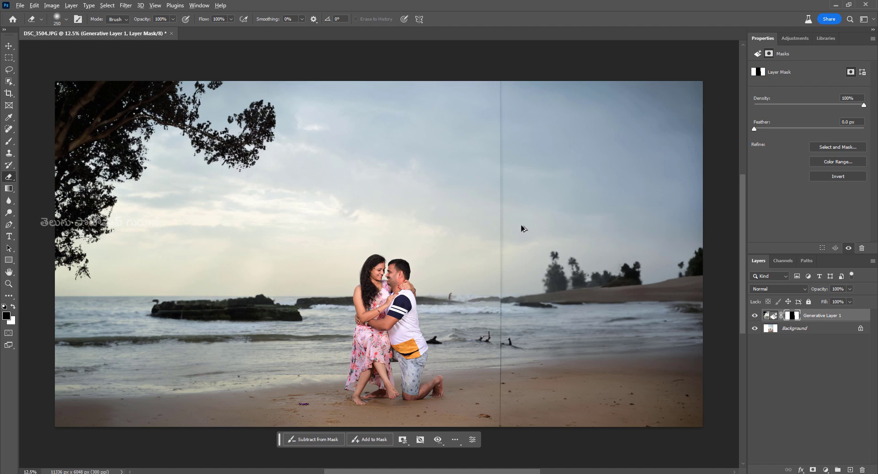
Stamp the visible layers onto a new layer and run a prompt-free Generative Fill over the vertical seam beside the couple.
key("ctrl+alt+shift+e")
key("m")
left_click_drag(492, 79, 511, 430)
left_click(419, 439)
left_click(555, 439)
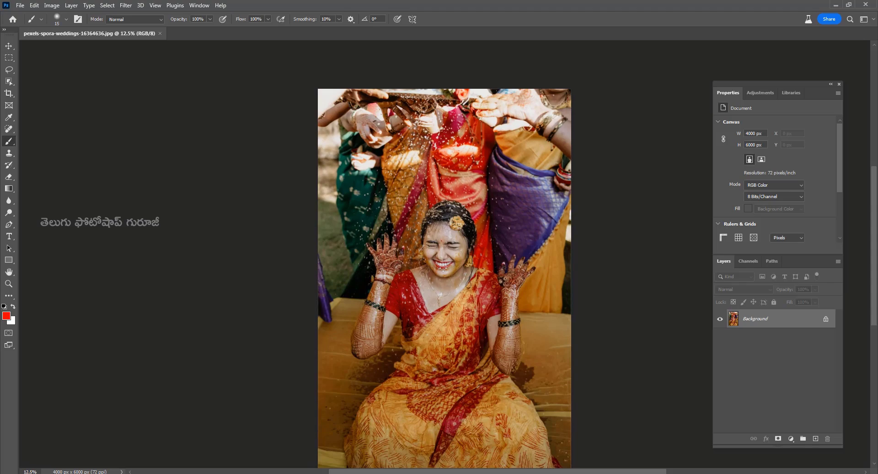
Lasso the dark bangles on both of the bride's arms as one selection.
scroll(442, 268, "up", 3)
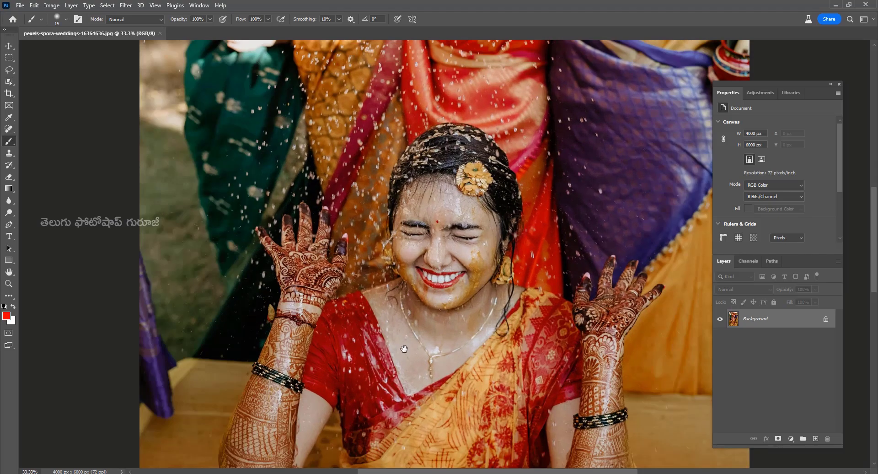
left_click_drag(443, 267, 332, 249)
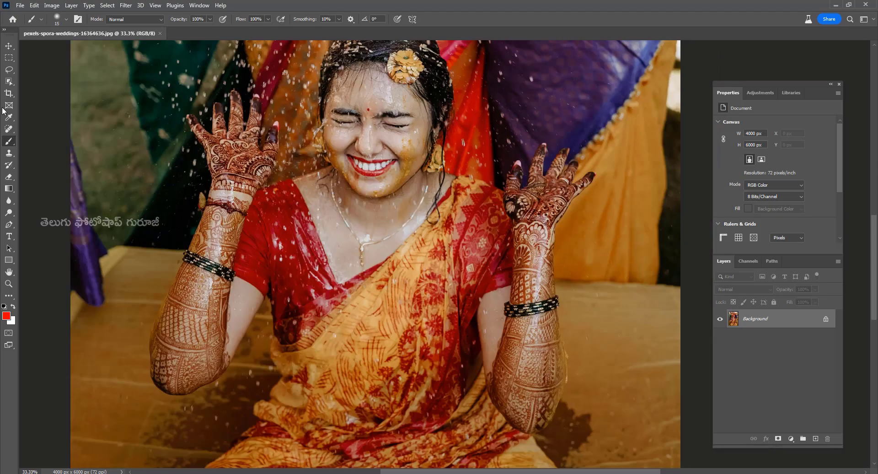
left_click(10, 71)
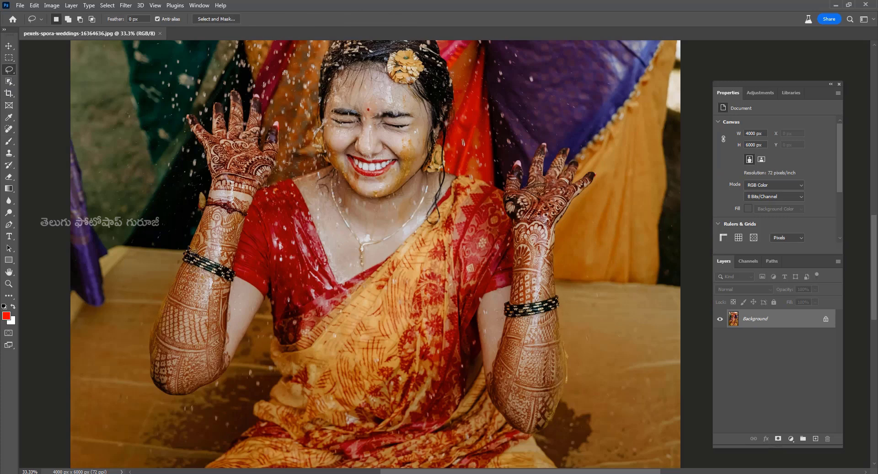
mouse_move(235, 288)
left_mouse_down()
mouse_move(215, 252)
mouse_move(182, 248)
left_mouse_up()
mouse_move(504, 300)
left_mouse_down()
mouse_move(546, 322)
mouse_move(502, 306)
left_mouse_up()
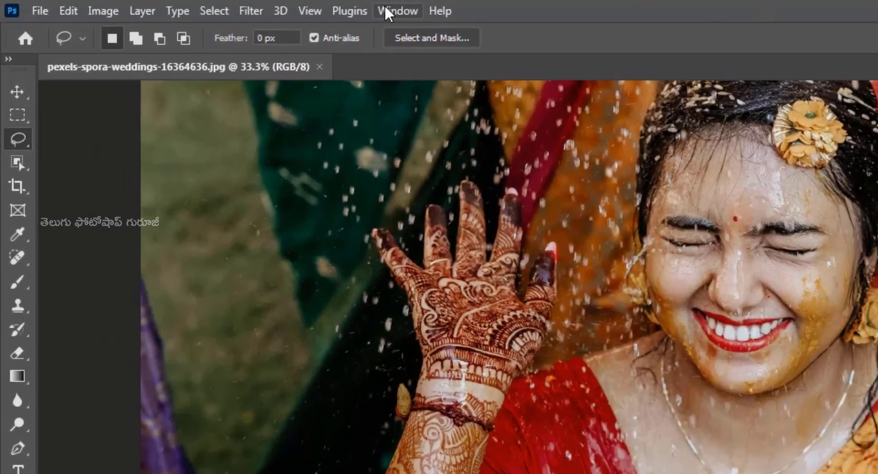
Show the Contextual Task Bar, run Generative Fill on the selected bangles with the prompt "add royal gold bangles", and choose the second variation.
left_click(203, 5)
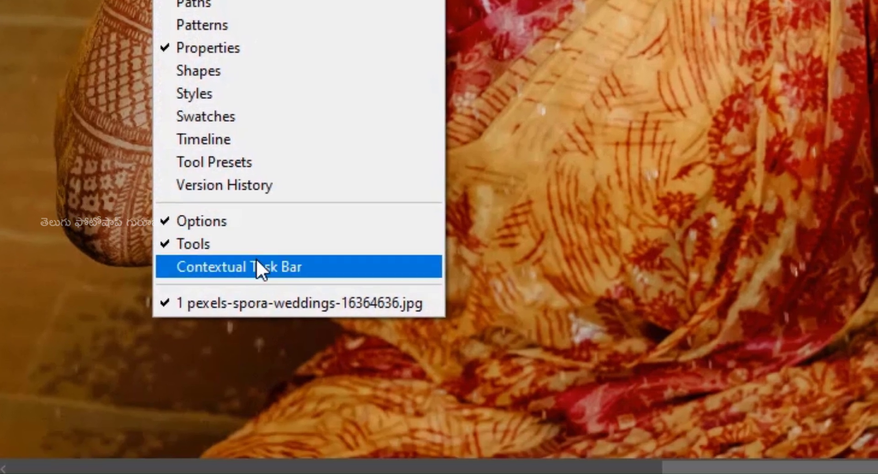
left_click(257, 265)
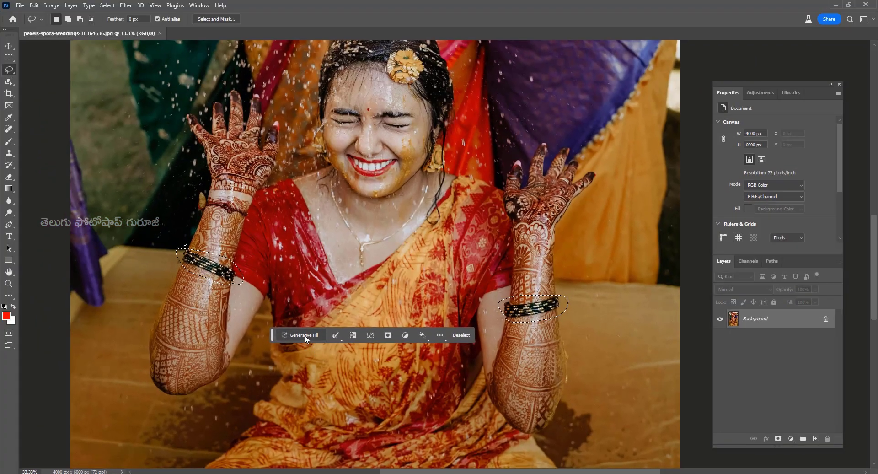
left_click(305, 335)
type("add royal")
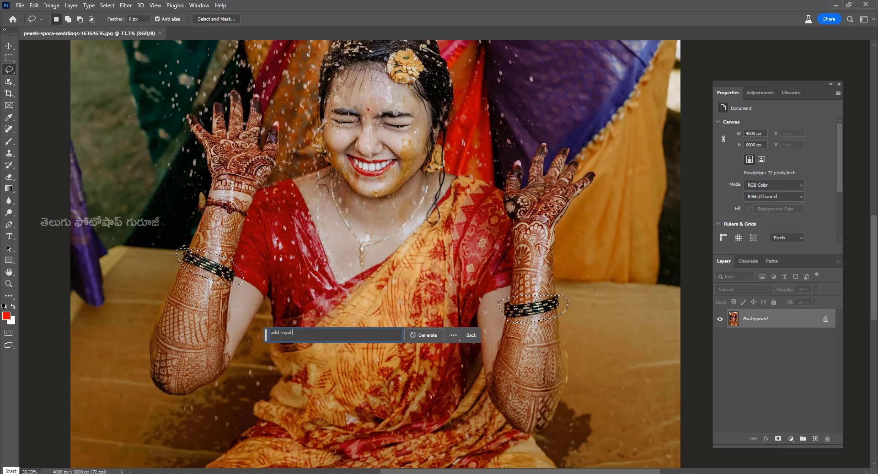
type("gold bangles")
left_click(418, 339)
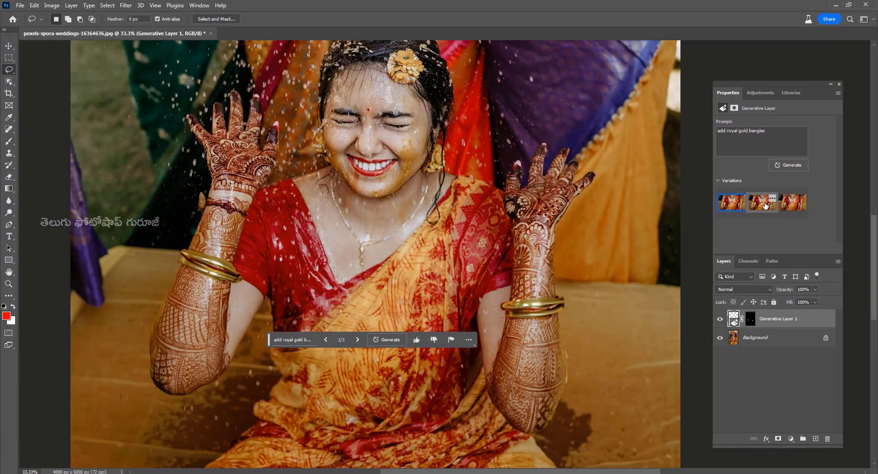
left_click(766, 206)
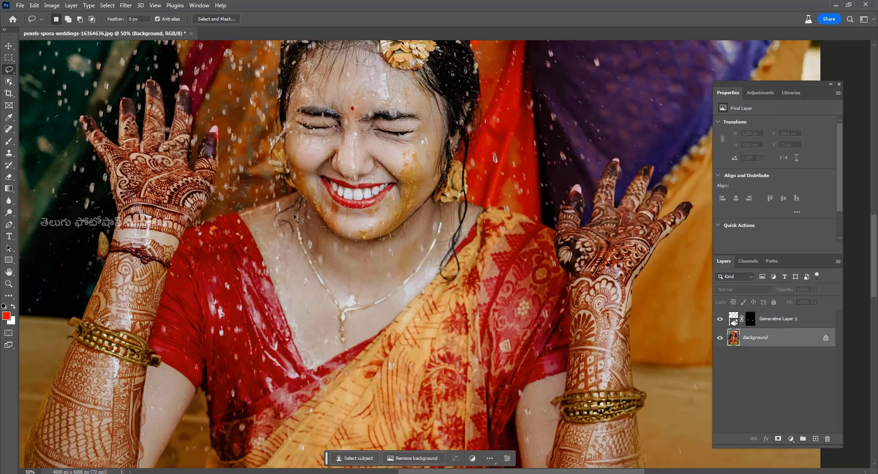
Lasso the bride's neck area on the Background layer, generate with the prompt "add gold jewellery", and choose the third variation.
mouse_move(297, 218)
left_mouse_down()
mouse_move(341, 348)
mouse_move(455, 208)
mouse_move(297, 201)
left_mouse_up()
left_click(305, 362)
type("add")
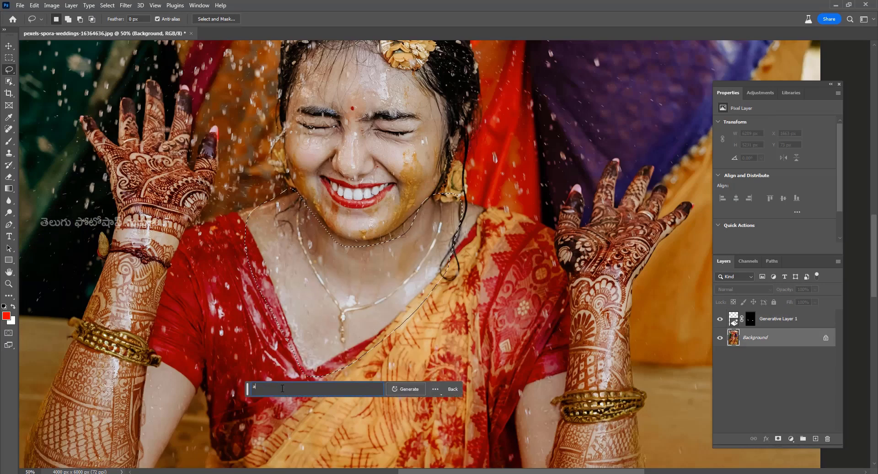
type(" gold jewellery")
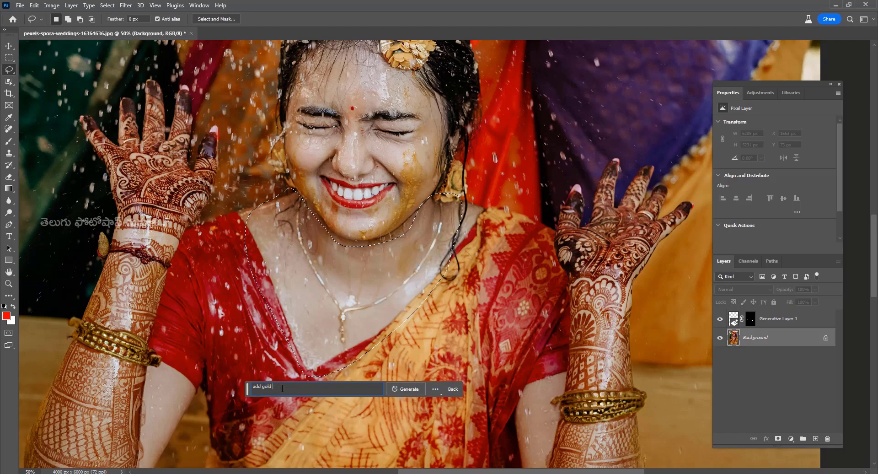
left_click(414, 392)
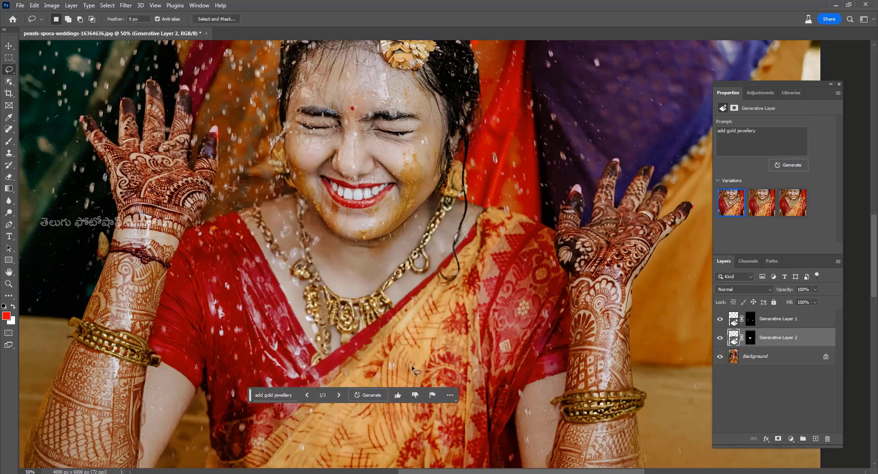
left_click(766, 206)
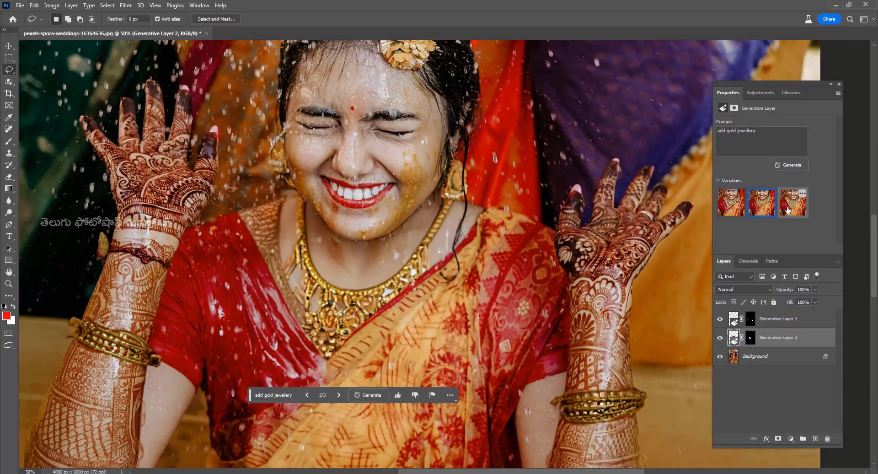
left_click(788, 210)
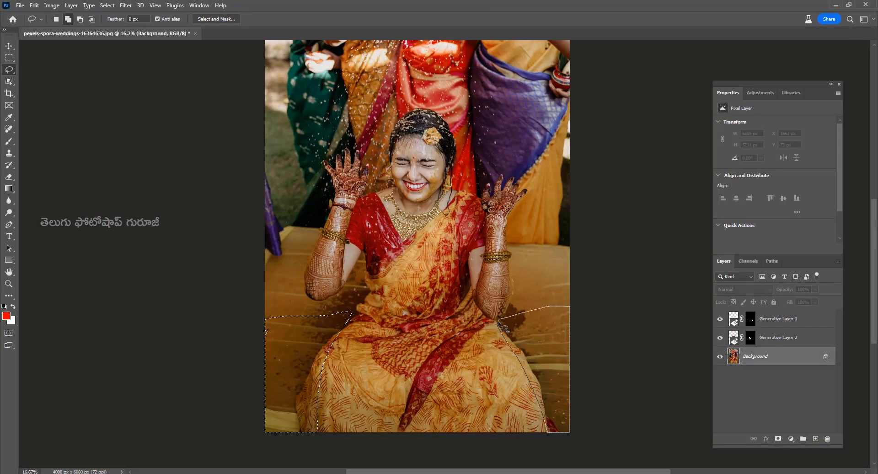
Fill the selected floor areas on both sides of the bride's skirt with the prompt "add flowers" and choose the second variation.
type("add flowers")
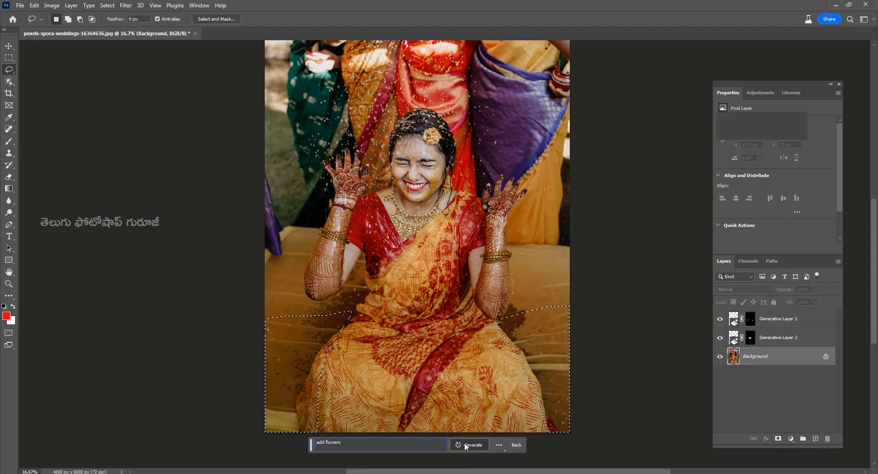
left_click(465, 446)
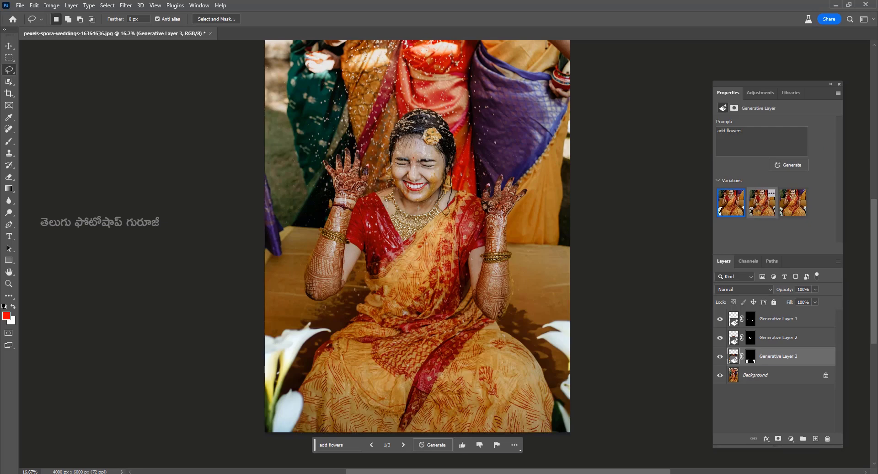
left_click(762, 202)
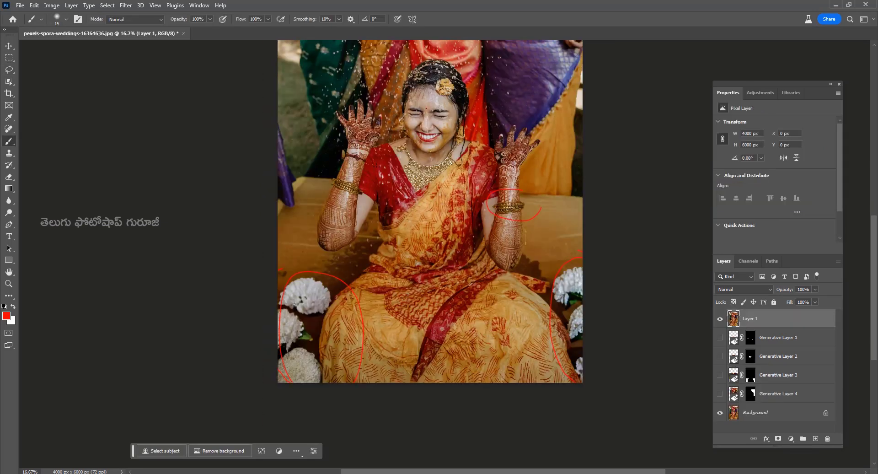
Circle the remaining bangles and the necklace with red brush strokes, and toggle the merged layer's visibility to compare before and after.
left_click_drag(347, 162, 350, 171)
left_click_drag(408, 134, 399, 191)
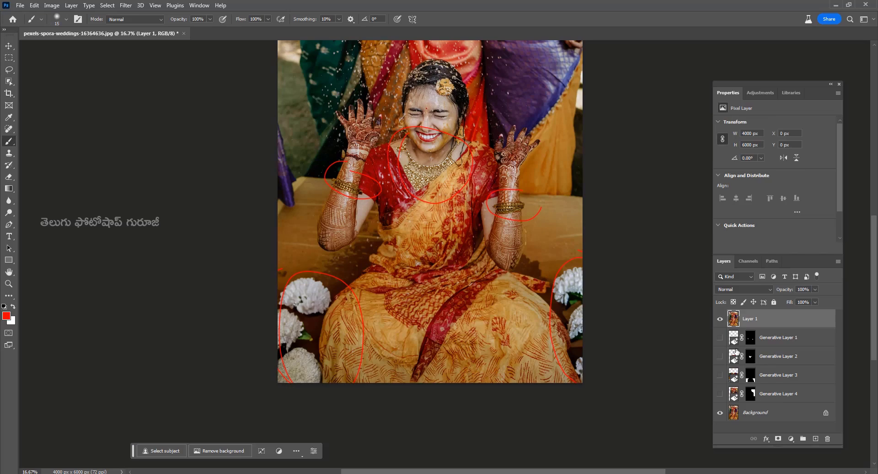
left_click(720, 319)
left_click(720, 319)
left_click(720, 319)
left_click(719, 318)
left_click(720, 318)
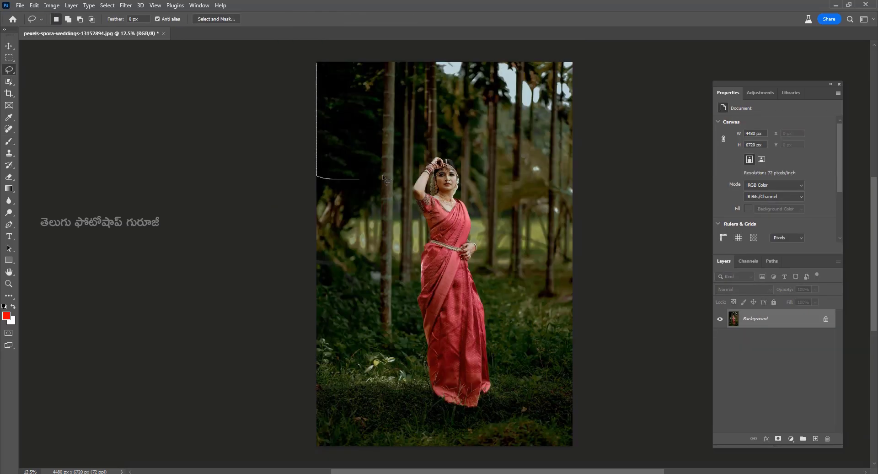
Lasso the forest above the woman, run Generative Fill with "wedding stage decration with flowers", and choose the third variation.
left_click(359, 175)
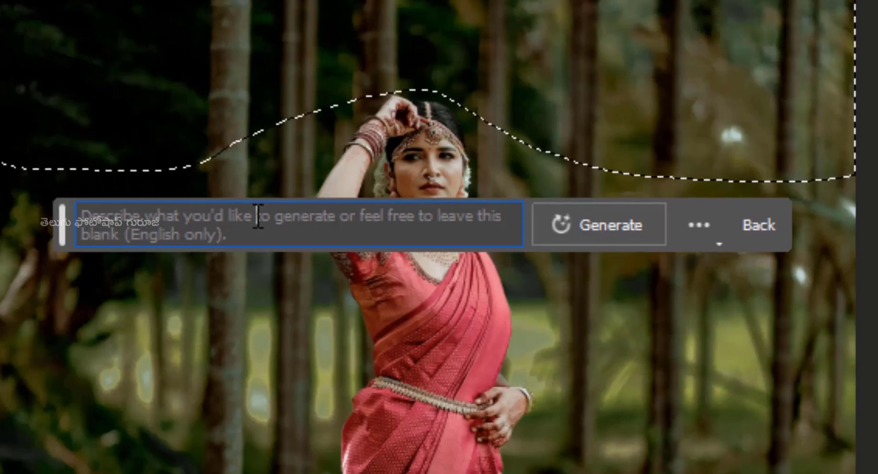
type("wedding stage decration with flowers")
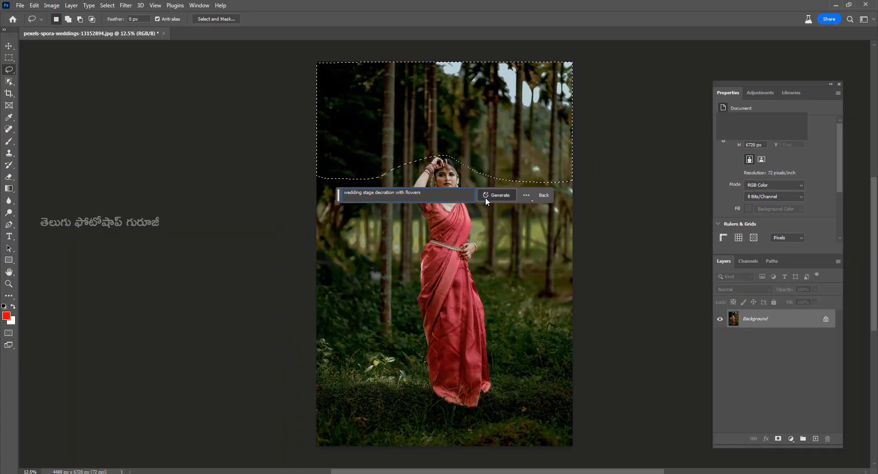
left_click(563, 225)
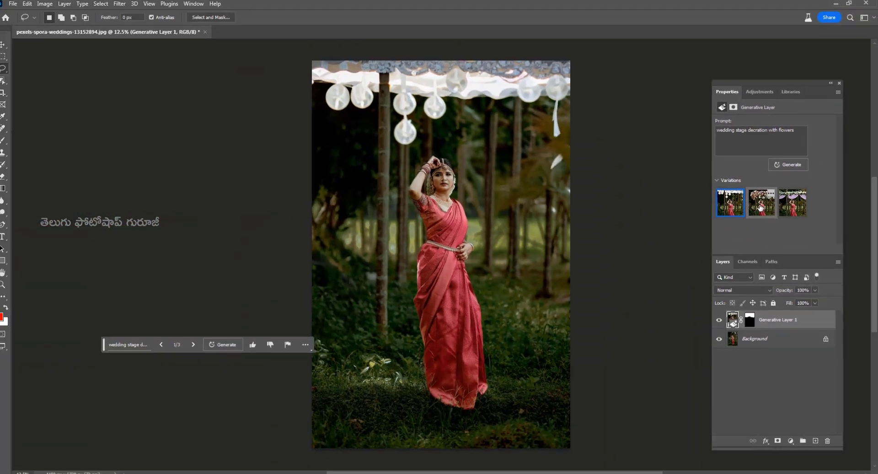
left_click(593, 223)
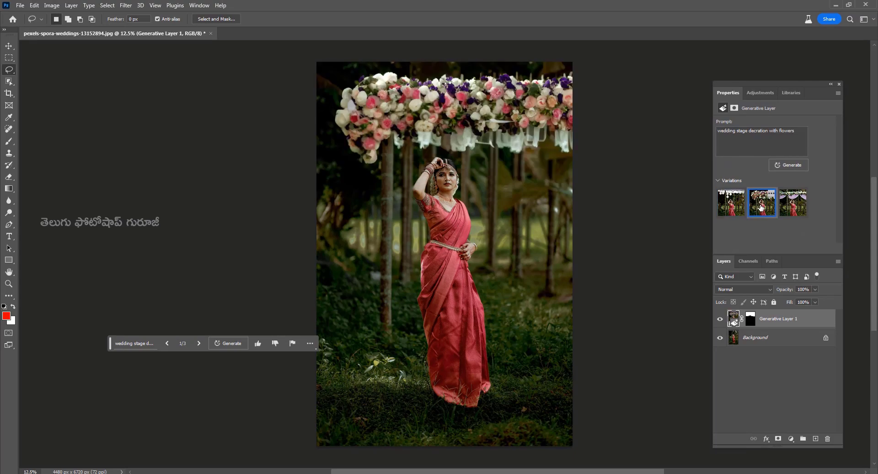
left_click(793, 203)
Lasso the grassy ground around the sari's hem on the Background layer and run Generative Fill with the prompt "add flowers".
left_click(773, 337)
left_click_drag(317, 366, 319, 442)
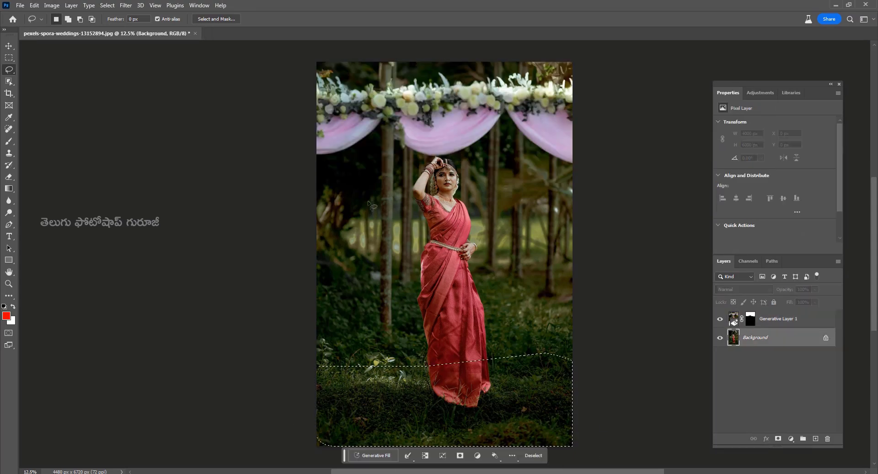
left_click(370, 456)
type("add flowers")
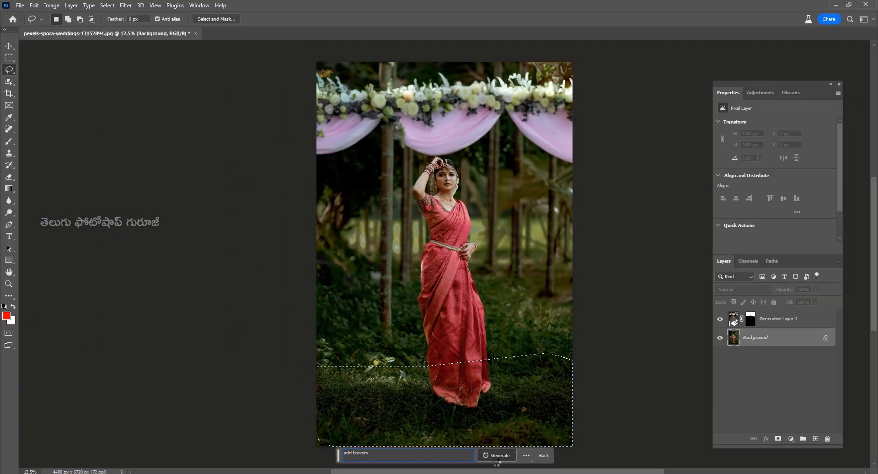
left_click(496, 456)
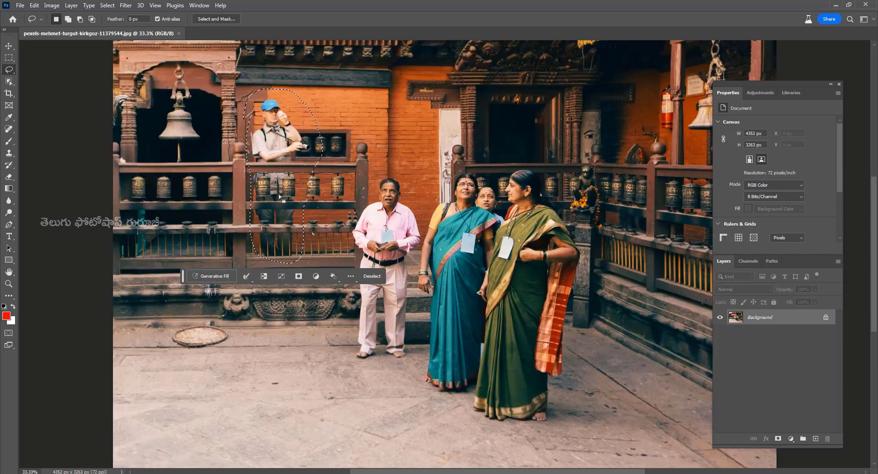
Remove the man in the blue cap with a prompt-free Generative Fill and hide the generative layer to compare with the original.
left_click(211, 276)
left_click(340, 280)
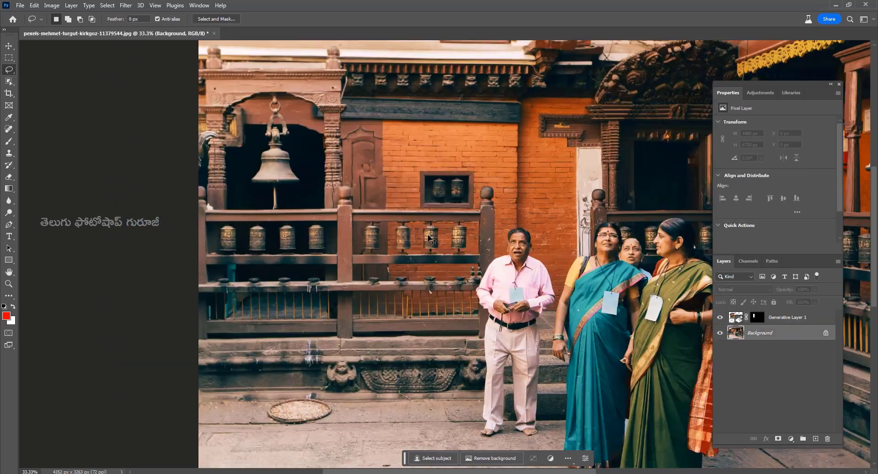
left_click_drag(325, 215, 354, 257)
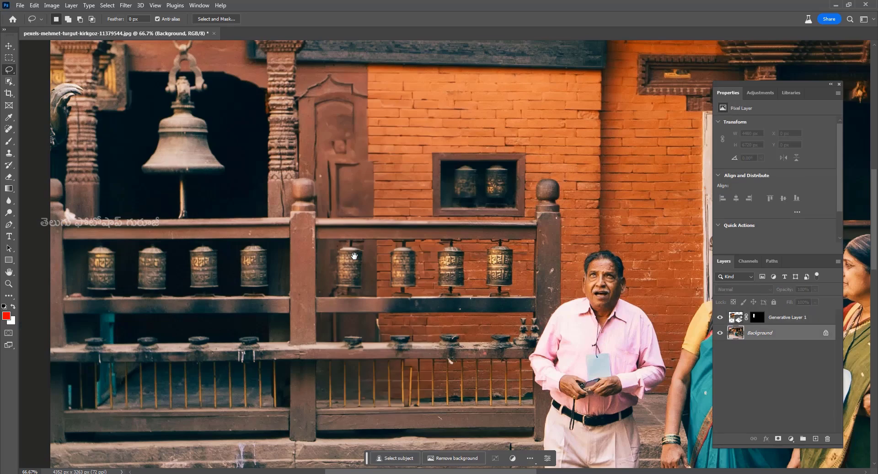
left_click(721, 317)
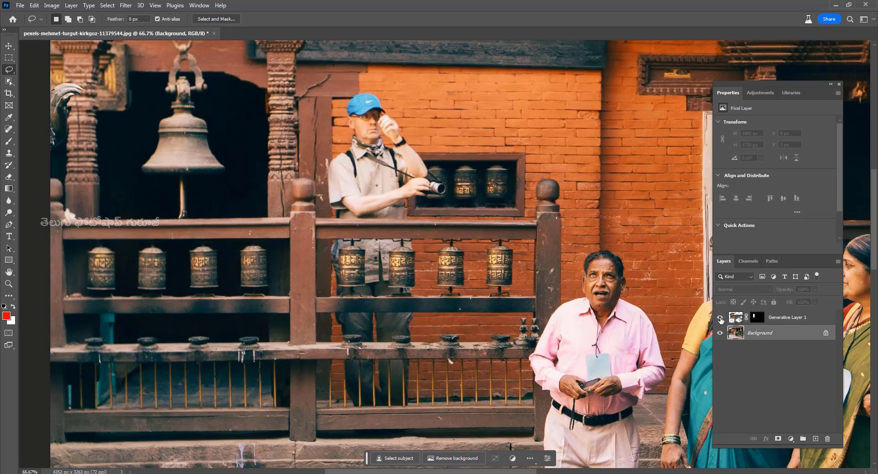
key("ctrl+minus")
key("ctrl+minus")
key("ctrl+minus")
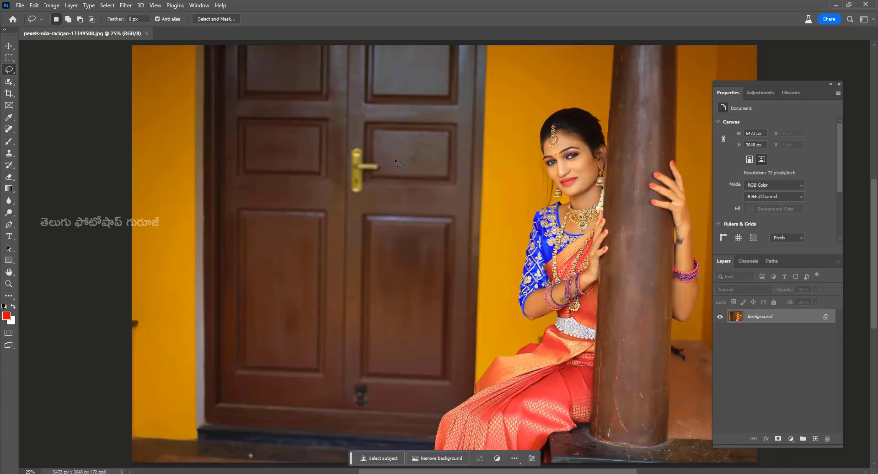
Lasso the wooden double door beside the seated woman and run a prompt-free Generative Fill on it.
mouse_move(483, 322)
left_mouse_down()
mouse_move(542, 380)
mouse_move(490, 131)
left_mouse_up()
left_click(446, 410)
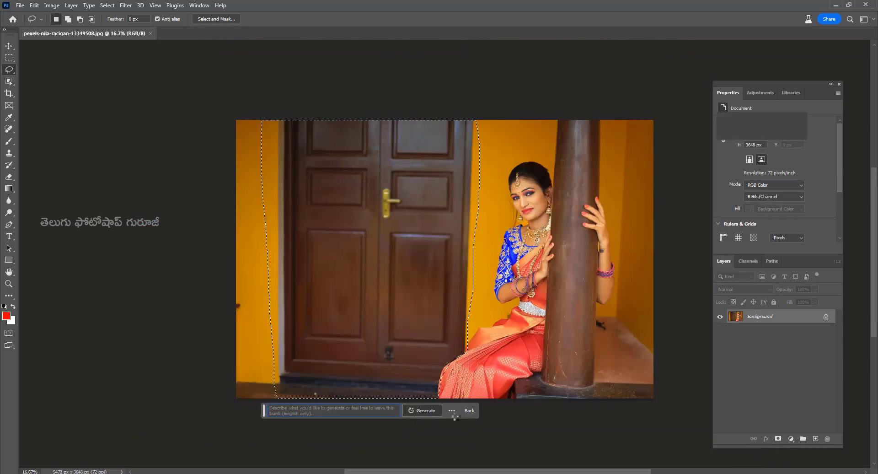
left_click(441, 416)
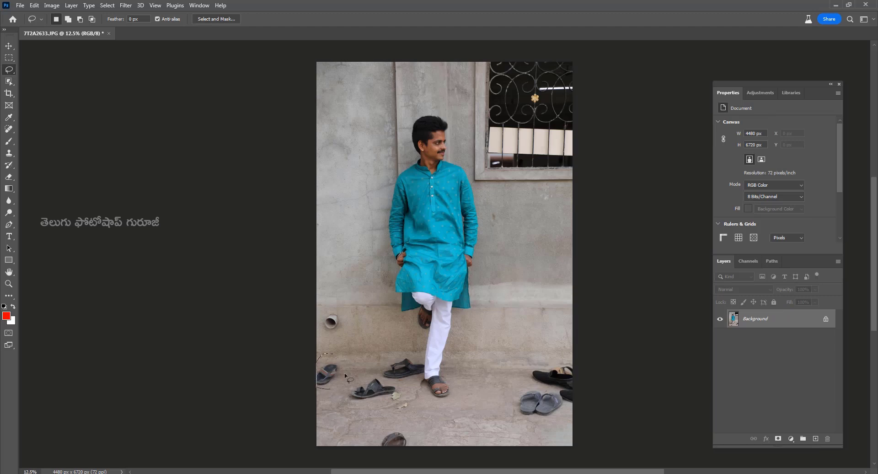
Lasso all the slippers and shoes lying on the ground and the pipe in the wall as one selection, keeping the task bar clear.
left_click_drag(344, 372, 341, 384)
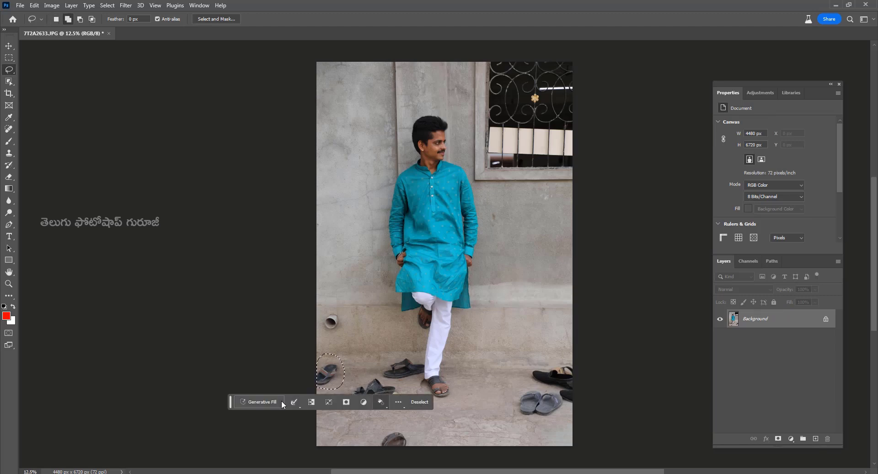
mouse_move(230, 402)
left_mouse_down()
mouse_move(101, 437)
mouse_move(59, 433)
left_mouse_up()
left_click_drag(369, 374, 397, 393)
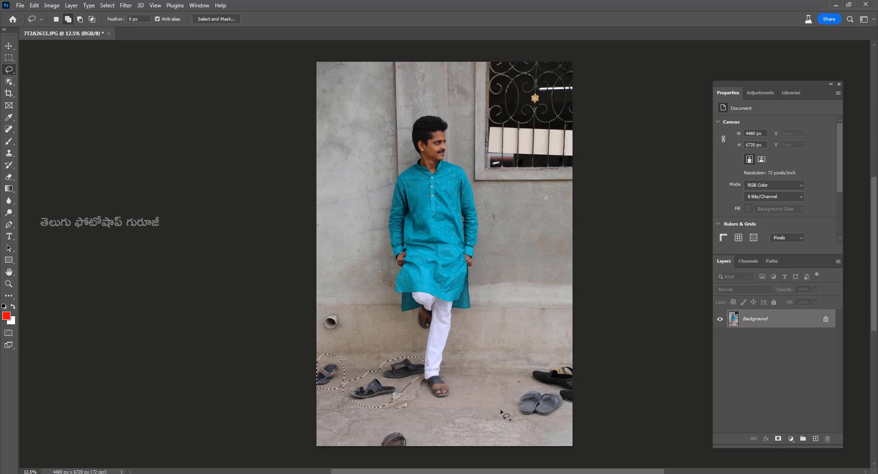
left_click_drag(533, 369, 569, 362)
left_click_drag(373, 444, 417, 436)
left_click_drag(316, 324, 317, 315)
Add the whole grilled window with its frame to the selection with the Lasso, undoing the first attempt.
key("ctrl+minus")
mouse_move(464, 127)
left_mouse_down()
mouse_move(450, 171)
mouse_move(459, 166)
mouse_move(466, 188)
left_mouse_up()
scroll(461, 161, "up", 1)
key("ctrl+z")
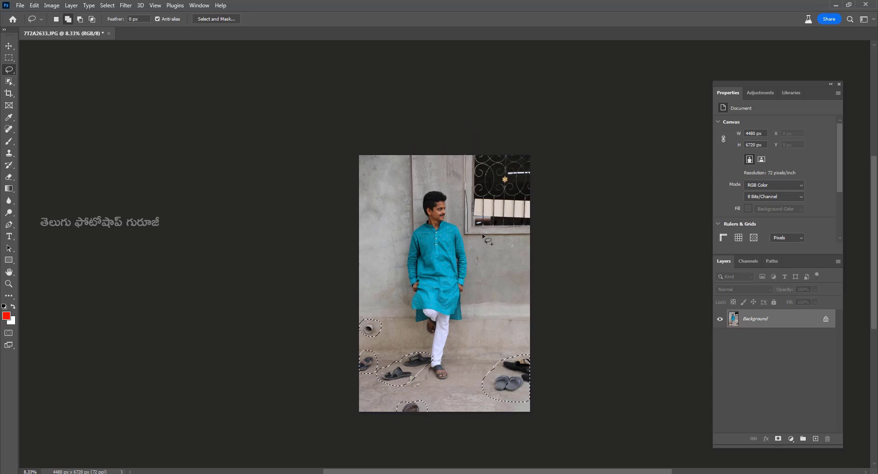
left_click_drag(507, 139, 476, 133)
key("ctrl+plus")
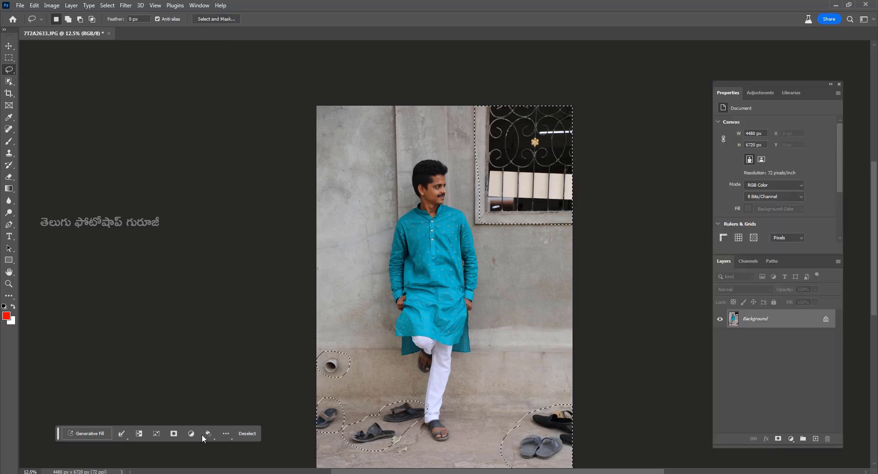
Remove the selected window, footwear and pipe with a prompt-free Generative Fill and examine the result around the man's feet.
left_click(83, 434)
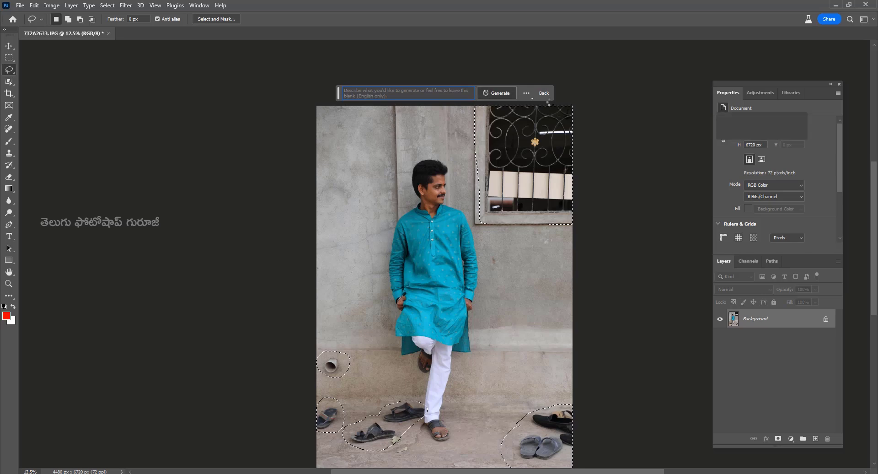
left_click(497, 93)
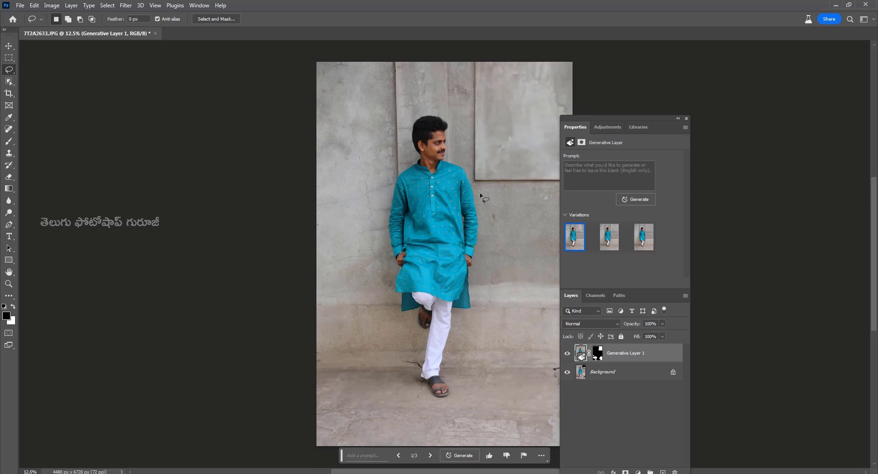
key("ctrl+plus")
key("ctrl+plus")
left_click_drag(440, 396, 435, 275)
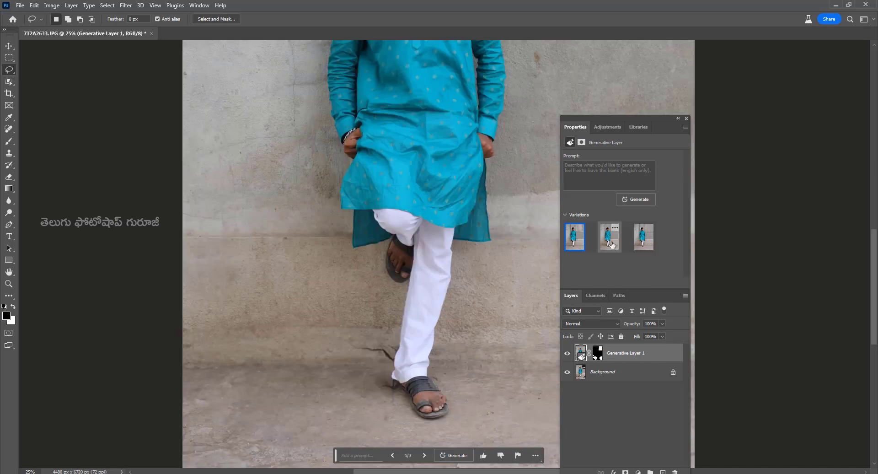
Go through the second and third variations of the clean-up fill, leaving the third one selected.
left_click(612, 244)
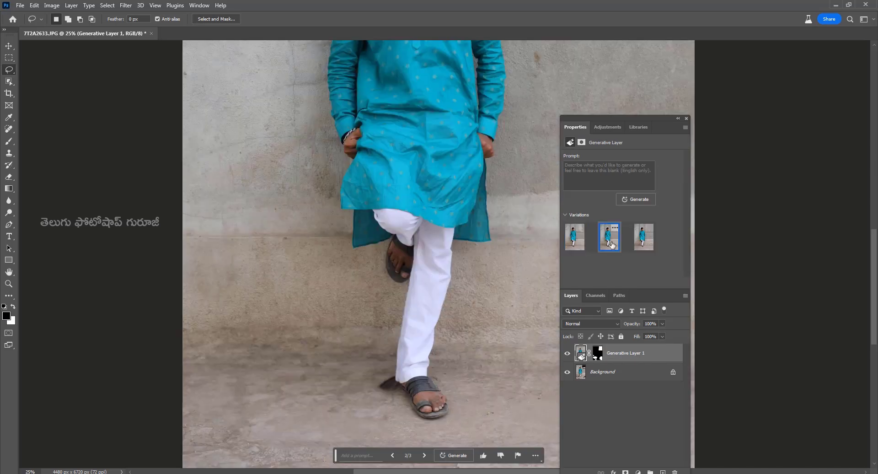
left_click(647, 243)
Lasso the man's sandalled feet as one selection and run Generative Fill on them with the prompt "add shoes".
key("ctrl+minus")
left_click_drag(412, 335, 408, 339)
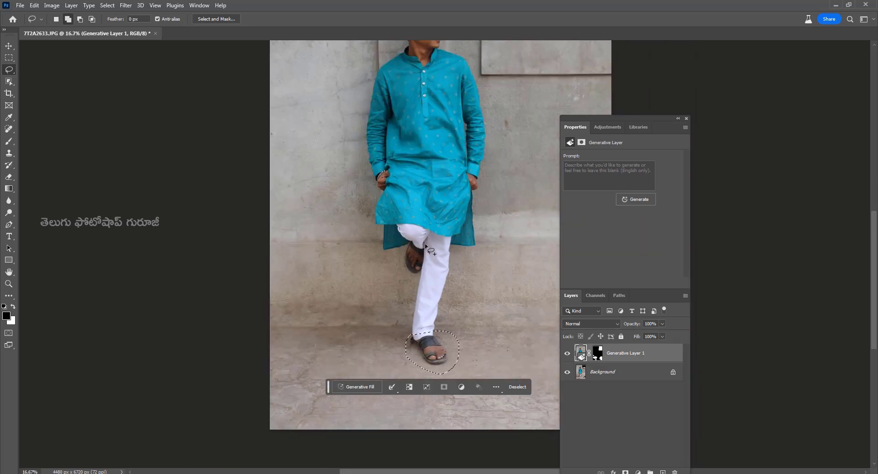
left_click(356, 386)
type("add shoes")
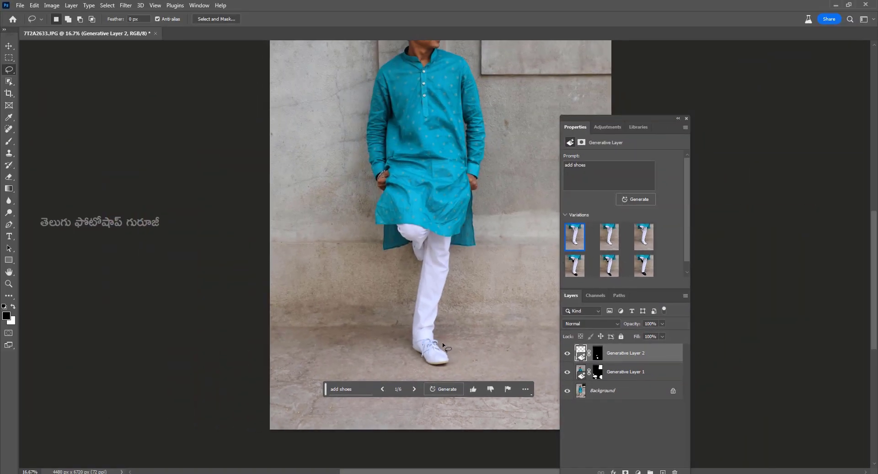
Examine the generated shoes and the rest of the retouched photo up close, keeping the task bar out of the way.
left_click_drag(326, 394, 104, 420)
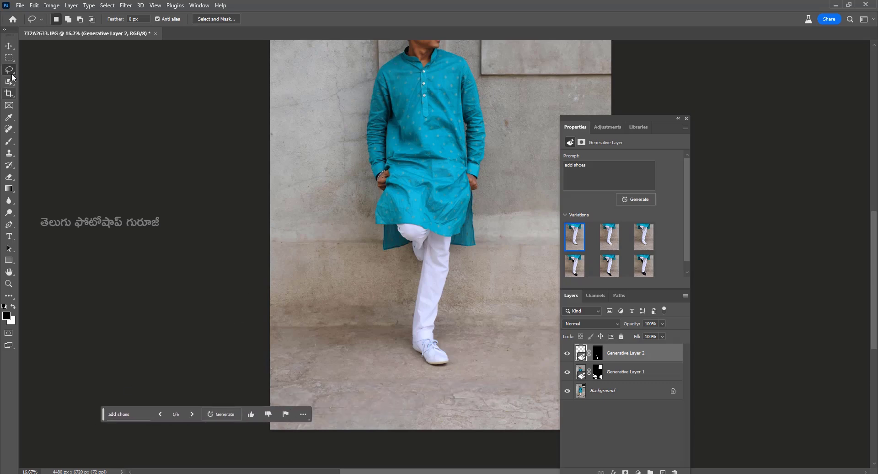
key("z")
left_click_drag(417, 343, 462, 343)
left_click_drag(428, 97, 455, 370)
left_click(8, 46)
left_click_drag(362, 449, 342, 99)
key("ctrl+minus")
key("ctrl+minus")
key("ctrl+minus")
Make the Background layer active, lasso an area on the man and try a Generative Fill with the prompt "add gold".
left_click(486, 200)
key("l")
mouse_move(421, 119)
left_mouse_down()
mouse_move(452, 133)
mouse_move(422, 120)
left_mouse_up()
left_click(359, 157)
type("add gold")
left_click(484, 161)
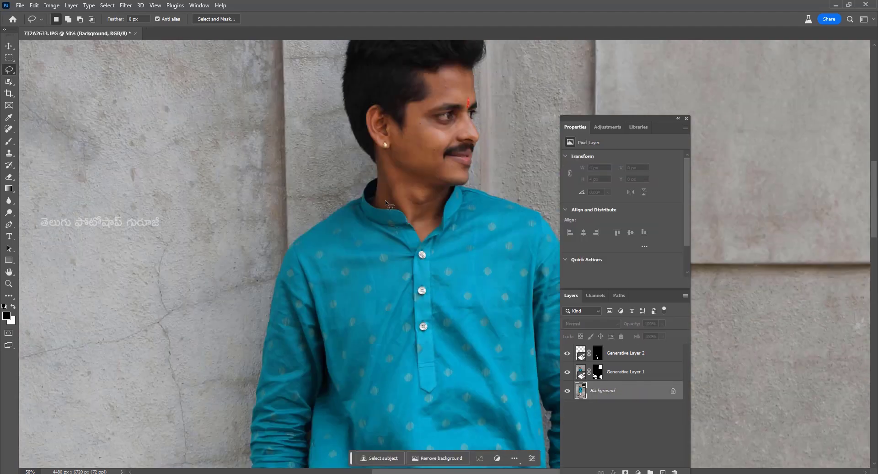
Lasso the man's neck along the kurta collar and try a Generative Fill for it with an "add gold" prompt.
left_click_drag(371, 196, 451, 201)
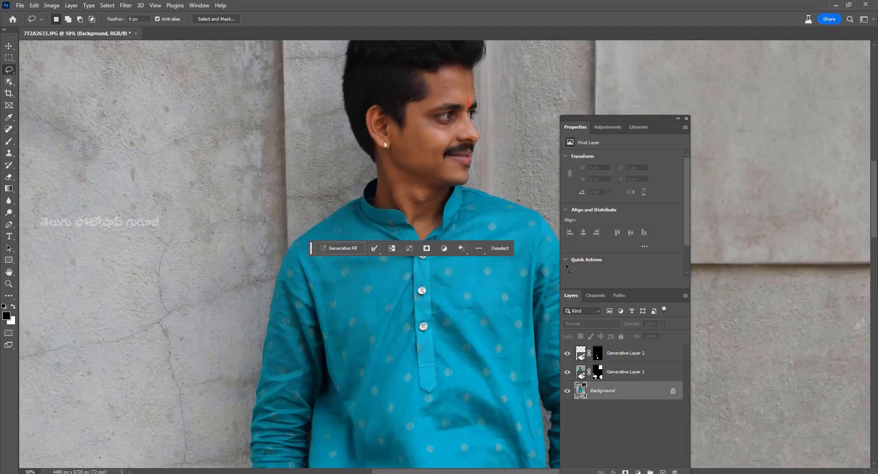
left_click(352, 247)
type("add gold f")
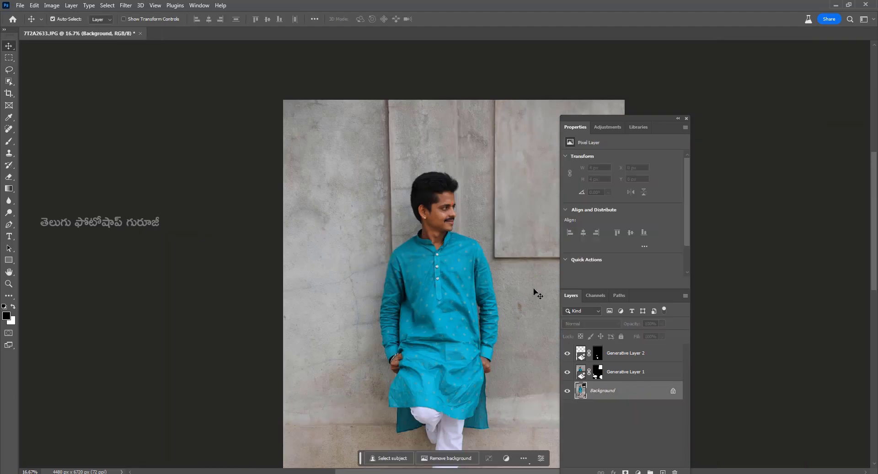
Lasso the man's hair and the space around it and generate a headpiece with the prompt "add hindhu wedding traditinal cap".
key("ctrl+plus")
key("ctrl+plus")
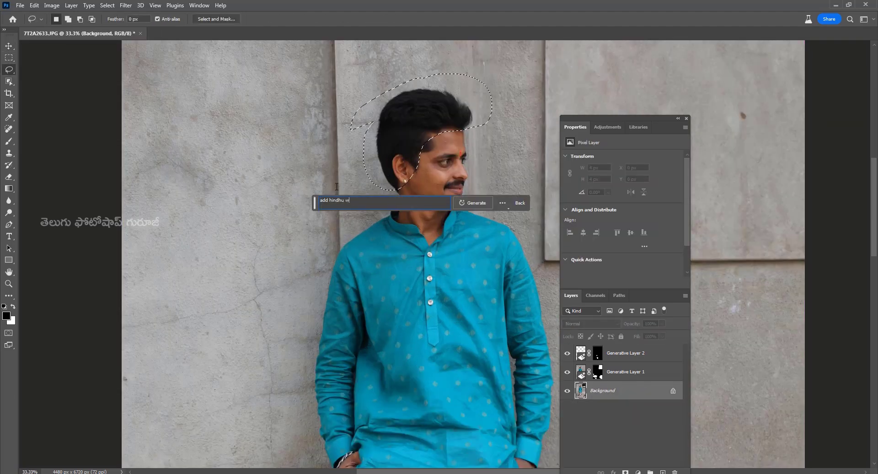
type("edding traditinal cap")
key("Return")
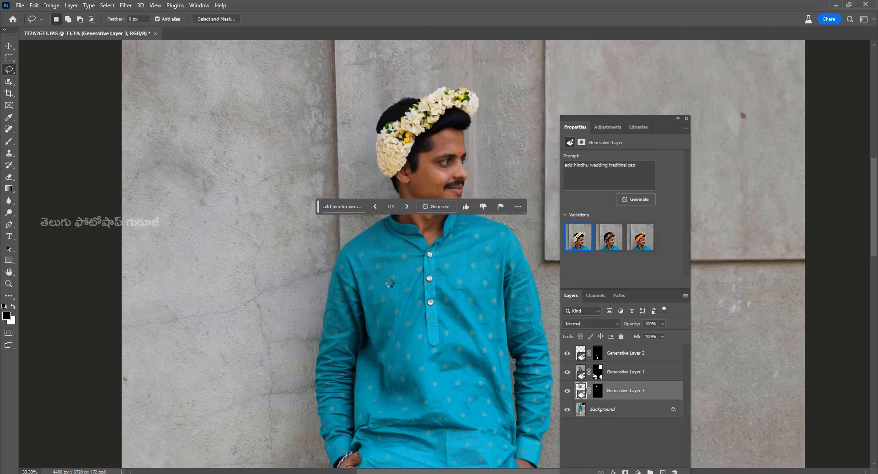
Choose the third headpiece variation and regenerate the fill with the prompt shortened to "add hindhu cap".
left_click(638, 242)
left_click(438, 207)
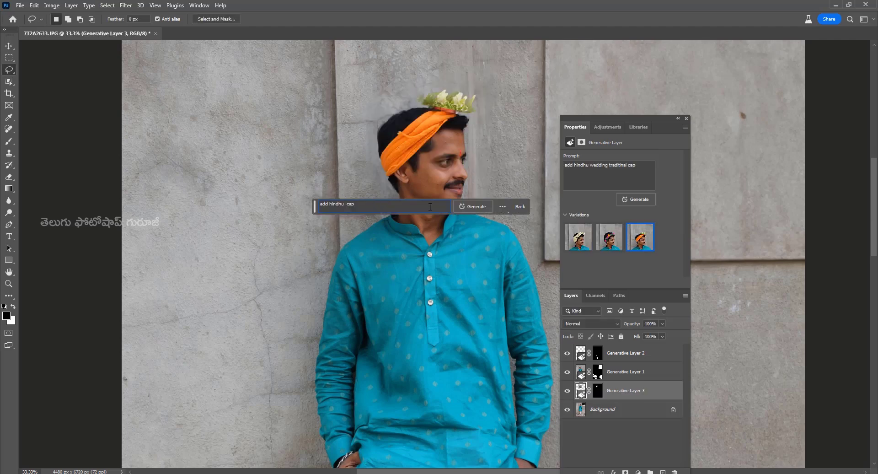
left_click(469, 207)
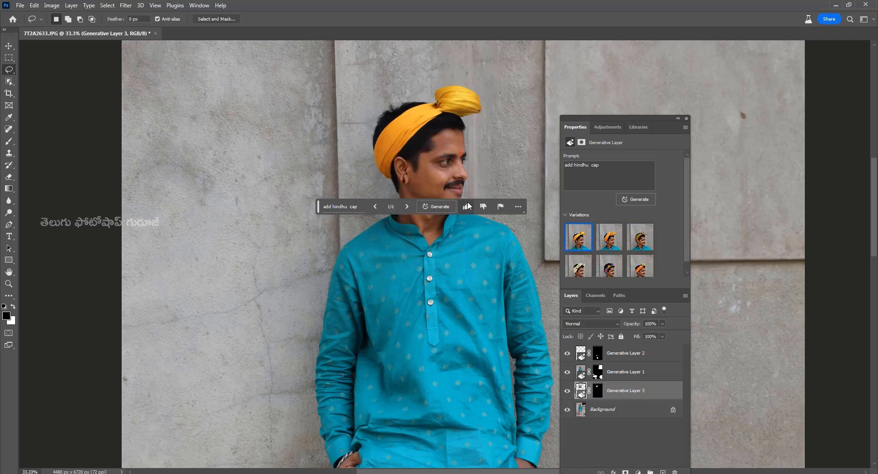
Try the second turban variation and regenerate the headwear with the prompt "add cap".
left_click(609, 237)
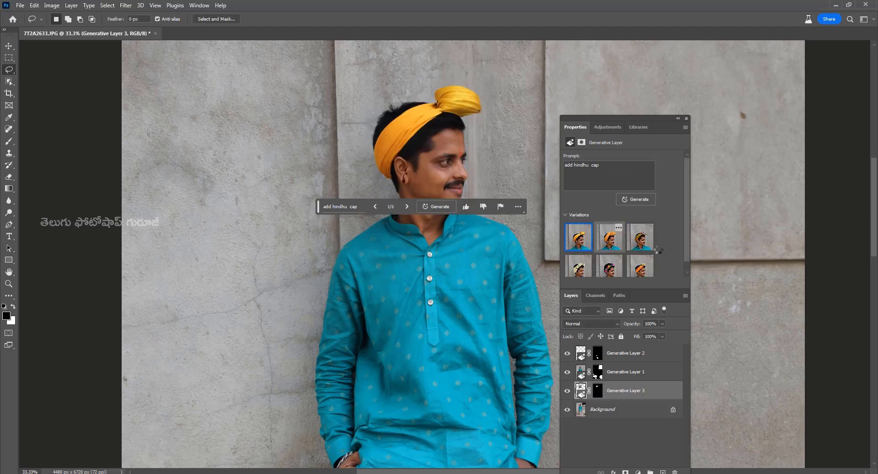
left_click(438, 206)
left_click(469, 206)
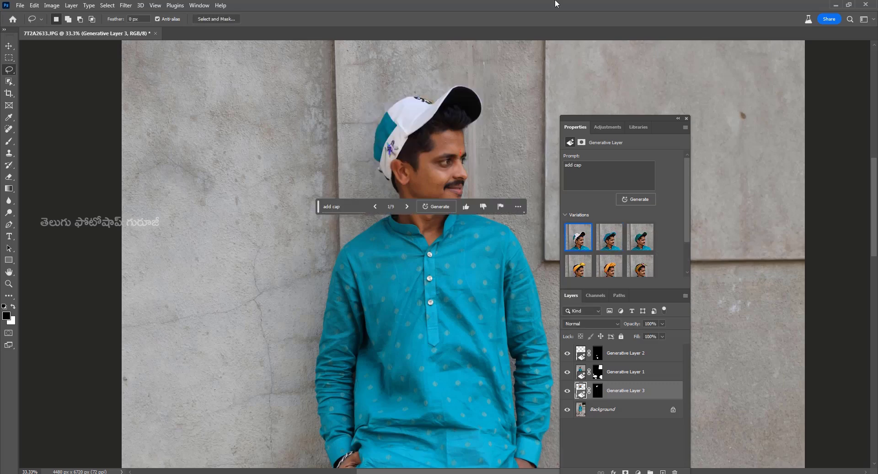
Lasso the man's kurta from collar to hem and run Generative Fill on it with the prompt "add jacket".
type("add jacket")
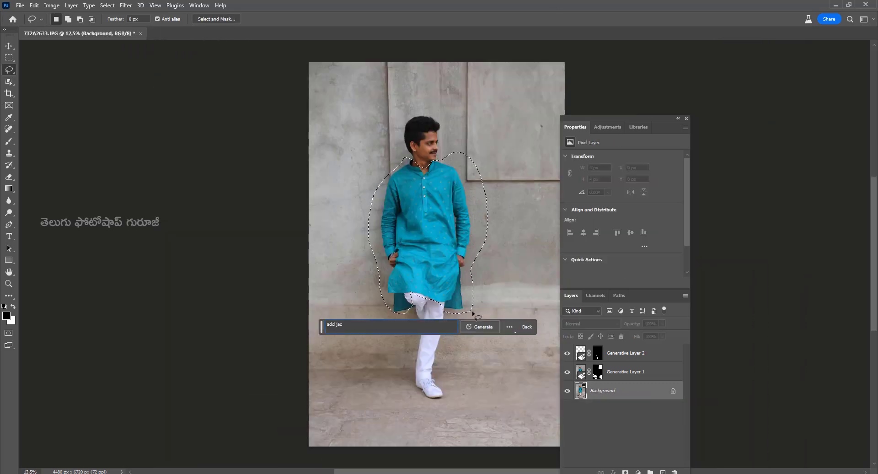
key("Return")
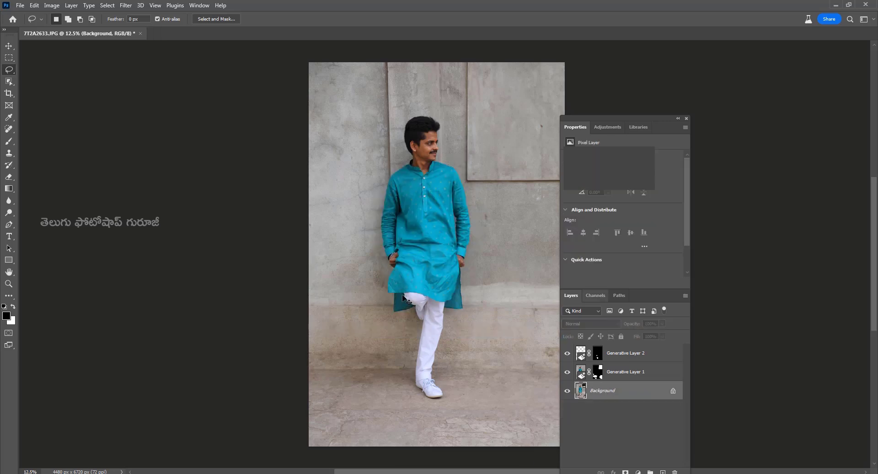
Lasso the whole standing man and try Generative Fill without a prompt and with a prompt beginning "change ba".
mouse_move(387, 272)
left_mouse_down()
mouse_move(410, 336)
mouse_move(385, 274)
left_mouse_up()
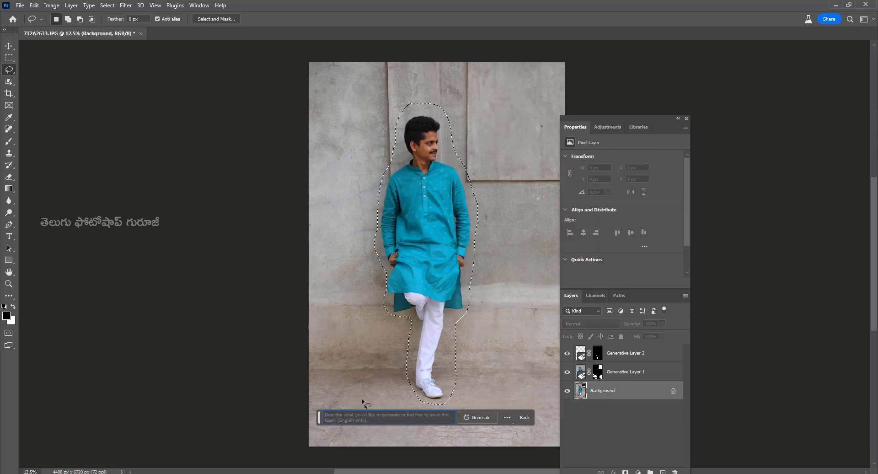
left_click(476, 416)
left_click(477, 417)
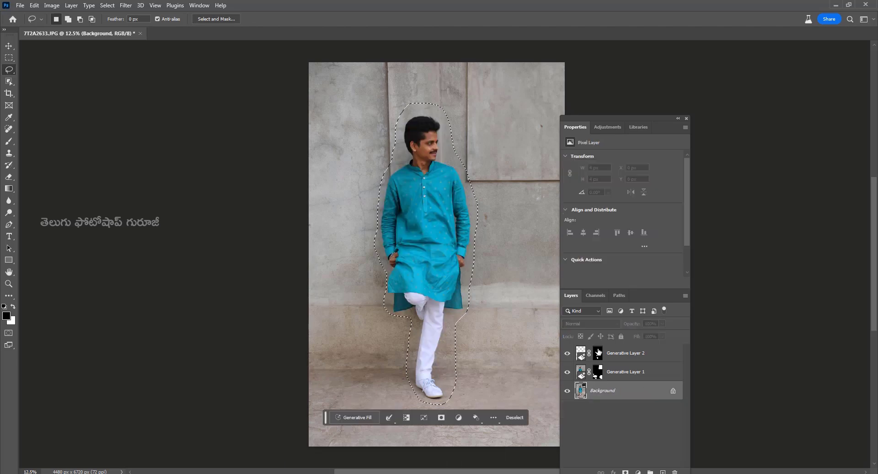
type("change ba")
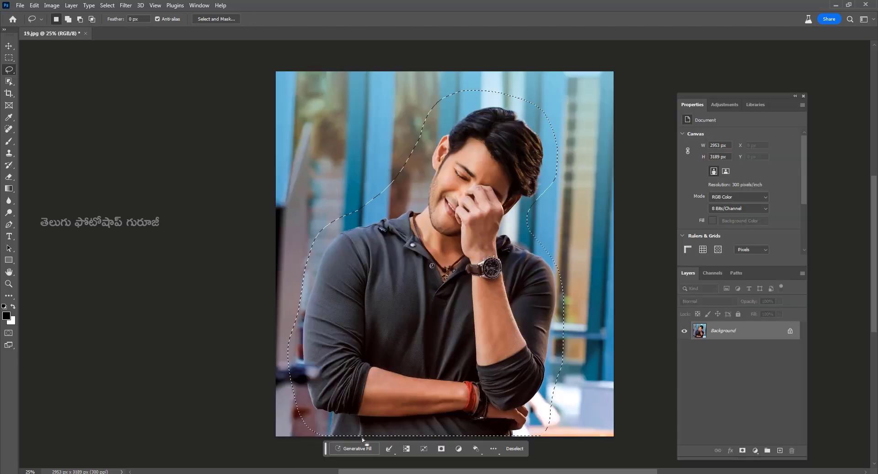
Remove the lassoed man from 19.jpg with a prompt-free Generative Fill and compare the result with the original.
left_click(362, 446)
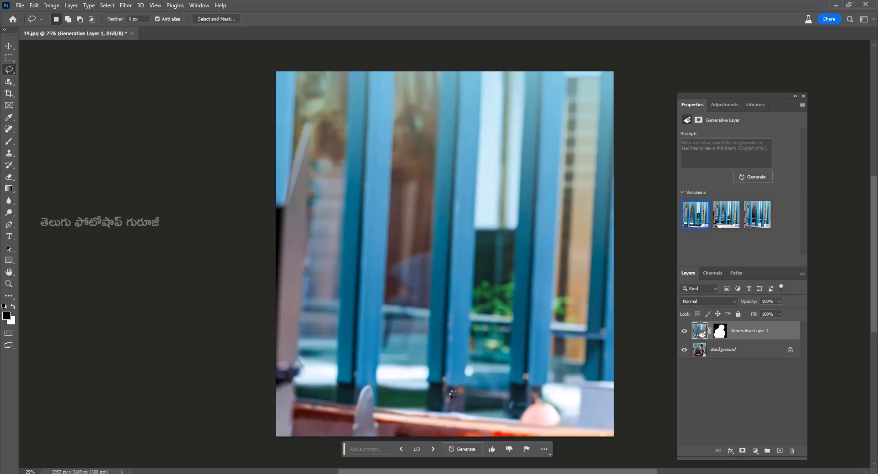
left_click(685, 330)
left_click(684, 330)
scroll(462, 320, "down", 1)
scroll(463, 274, "up", 1)
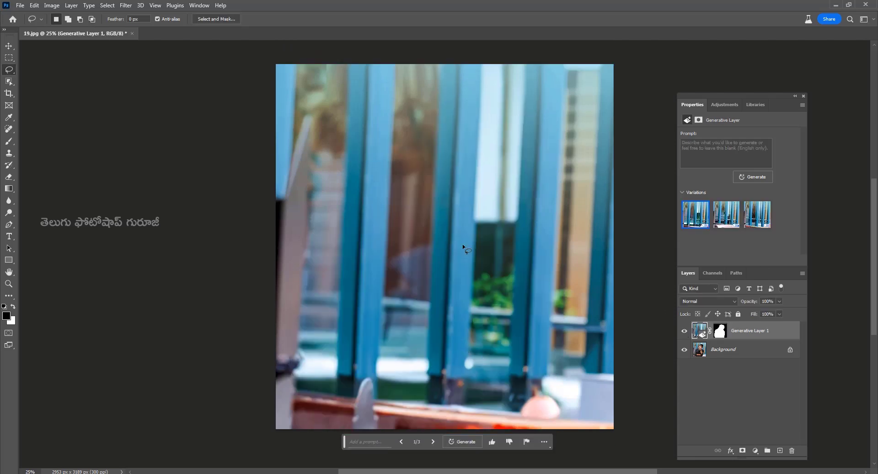